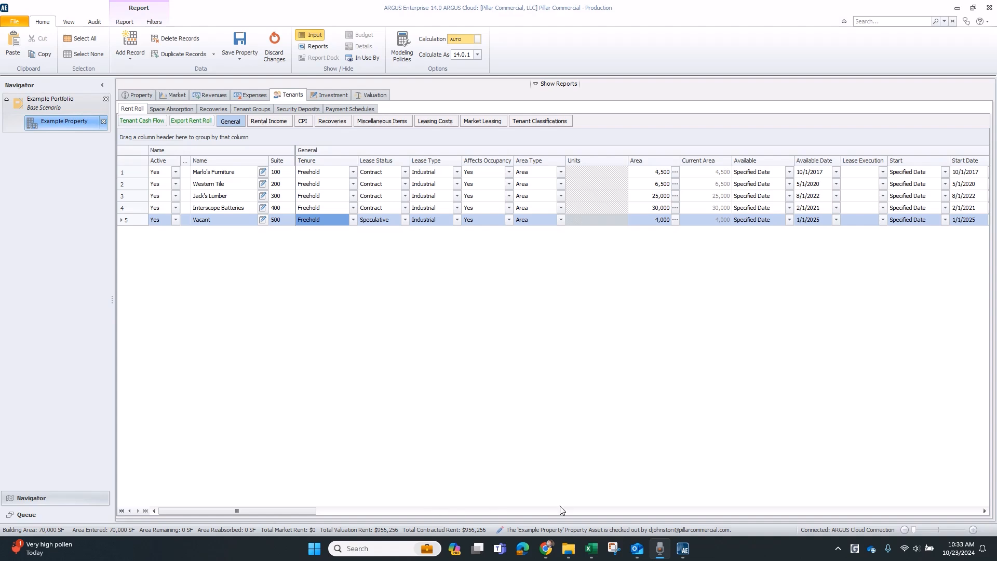
Switch to the rent roll workbook and enter a rent start date of 9/1/2025 for the Vacant unit 500.
click(591, 548)
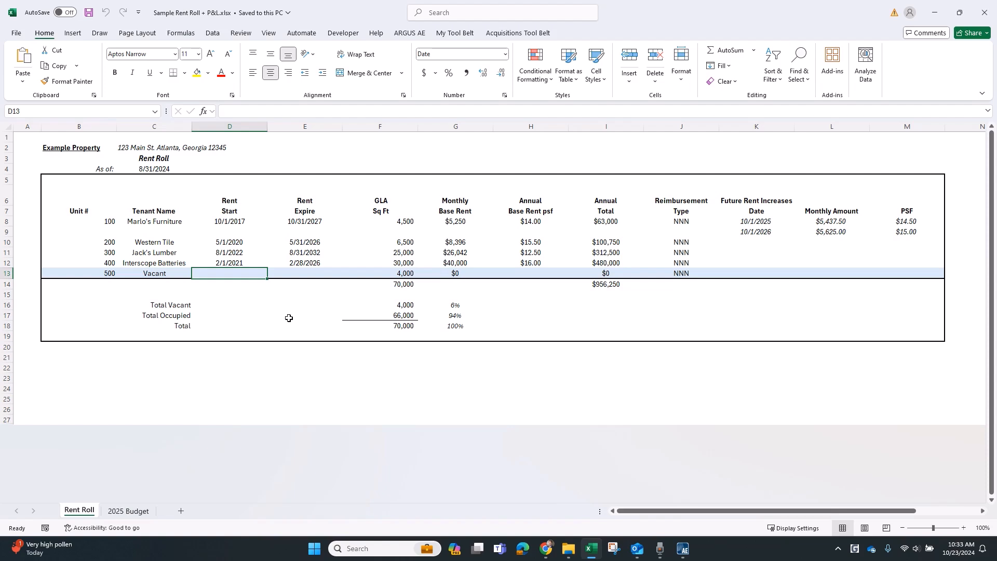
click(617, 273)
click(214, 272)
click(382, 275)
click(309, 311)
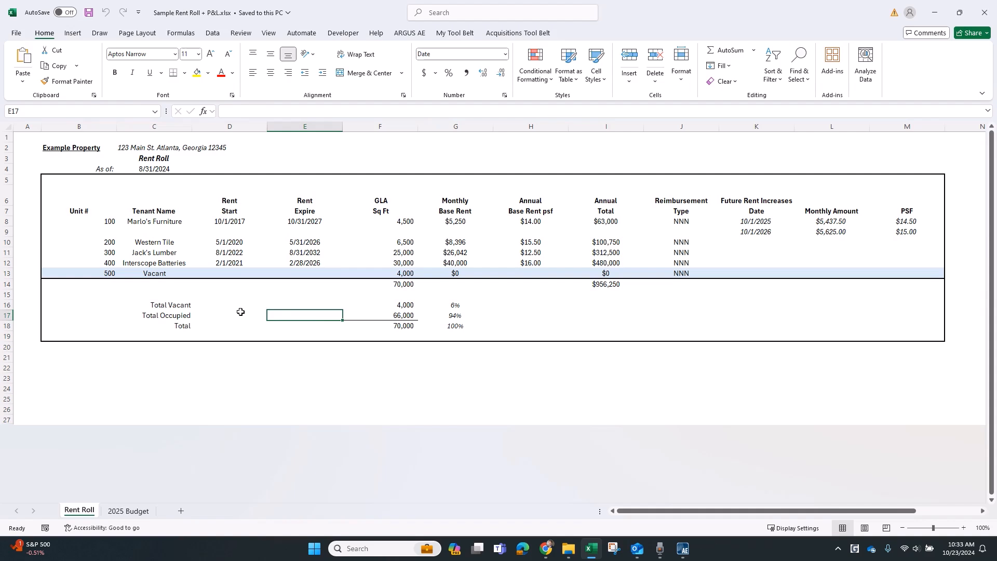
click(230, 274)
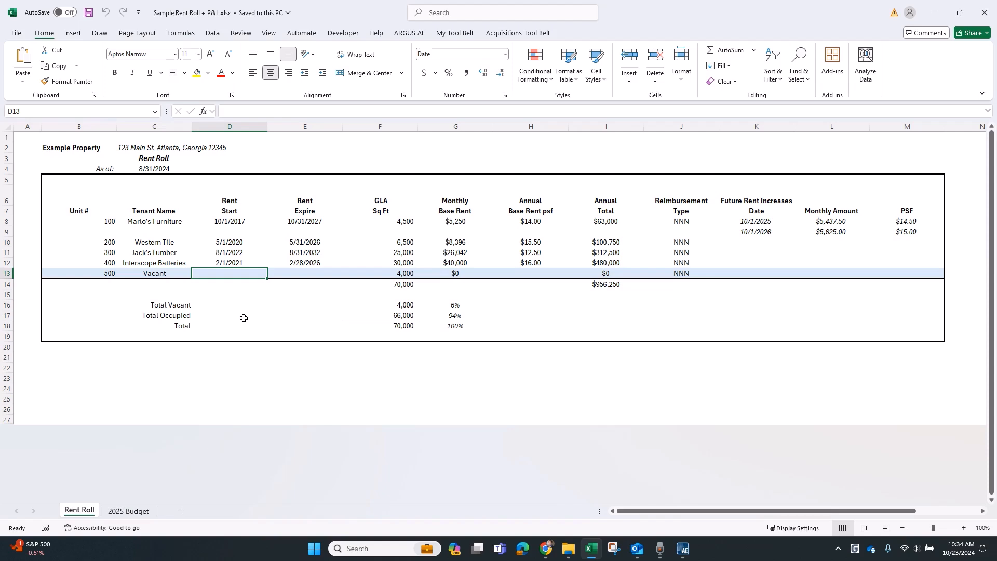
text(9/1/2025)
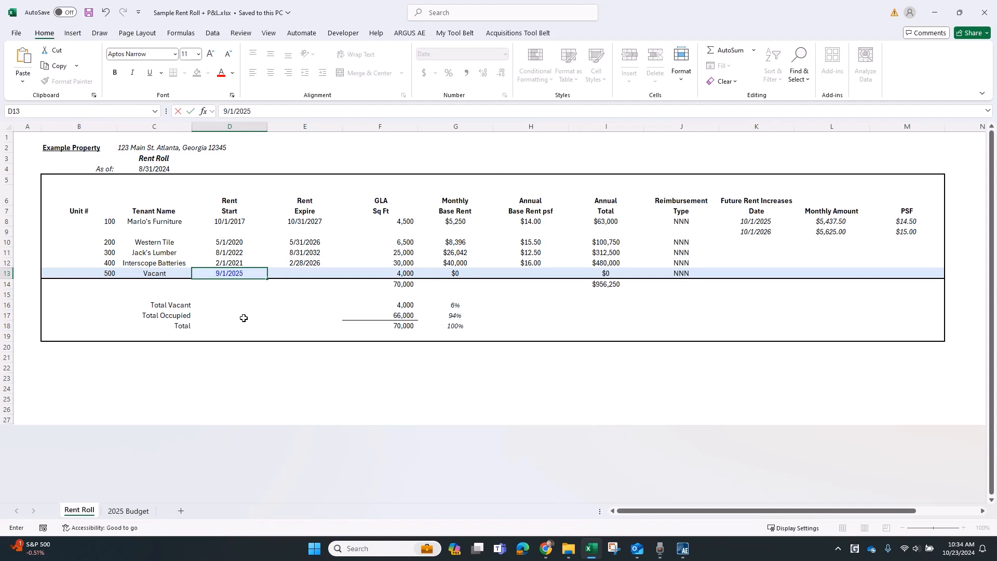
key(Tab)
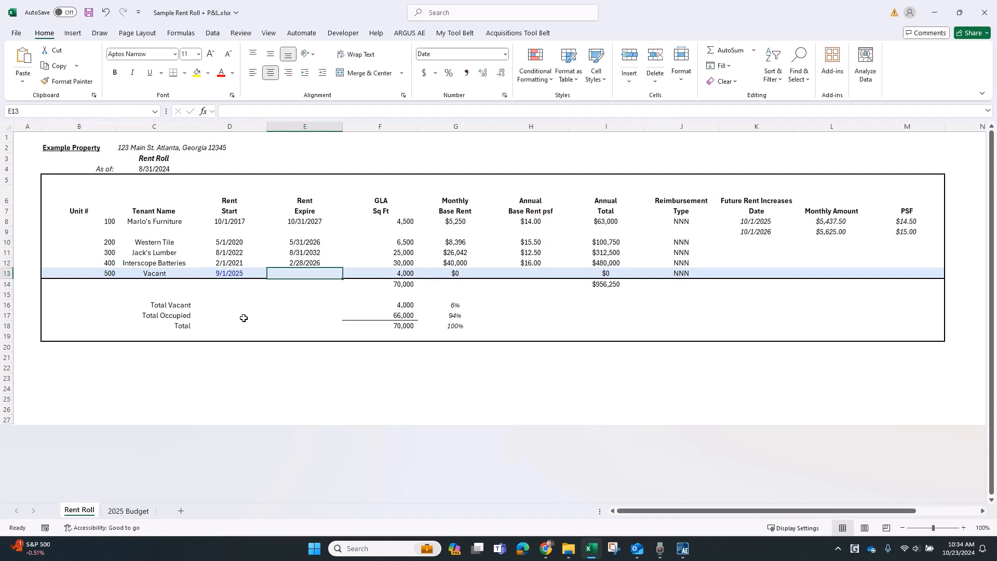
Set the Vacant unit's rent expiration with the formula =EOMONTH(D13,59), five years after its start.
text(=EOMONTH()
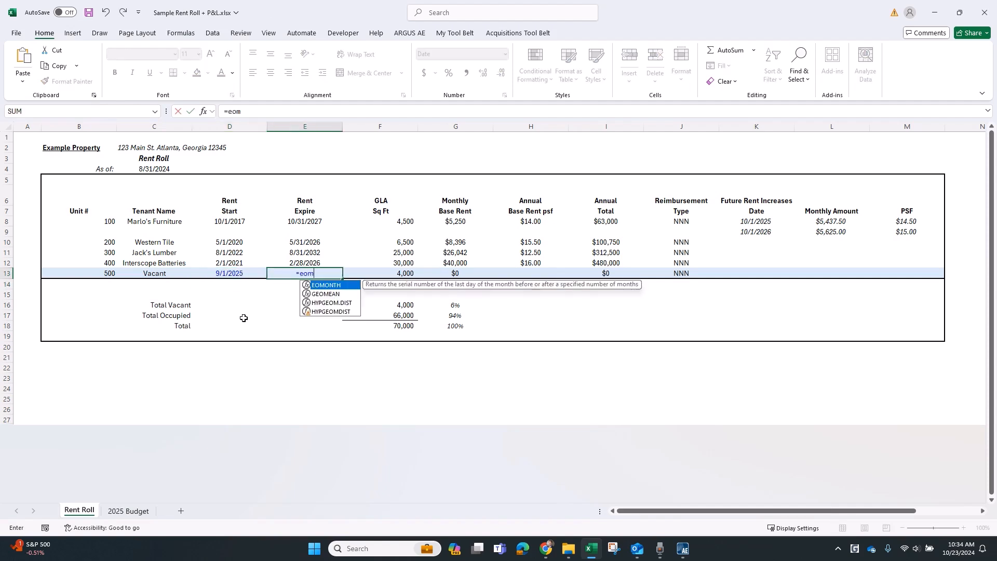
key(Left)
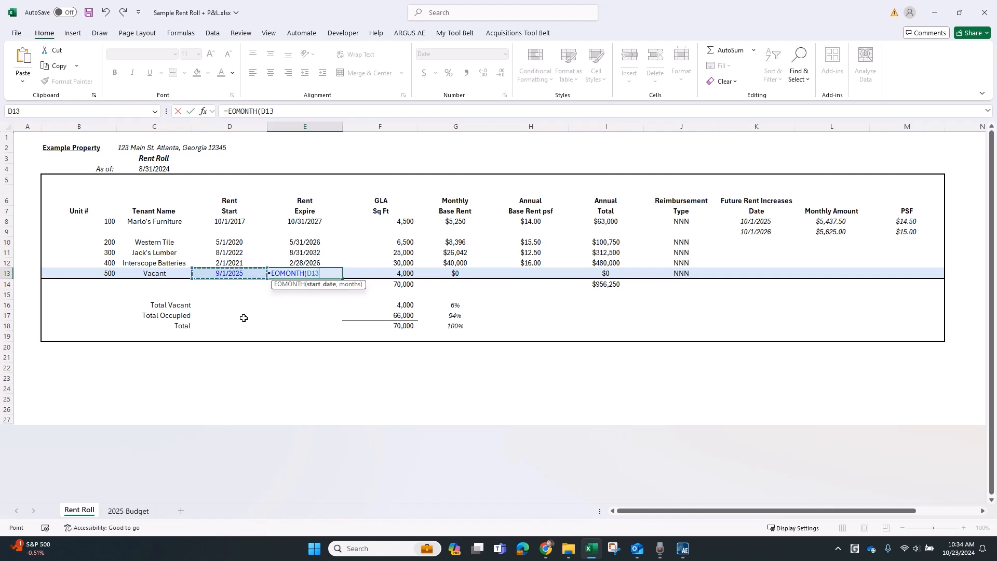
text(,60))
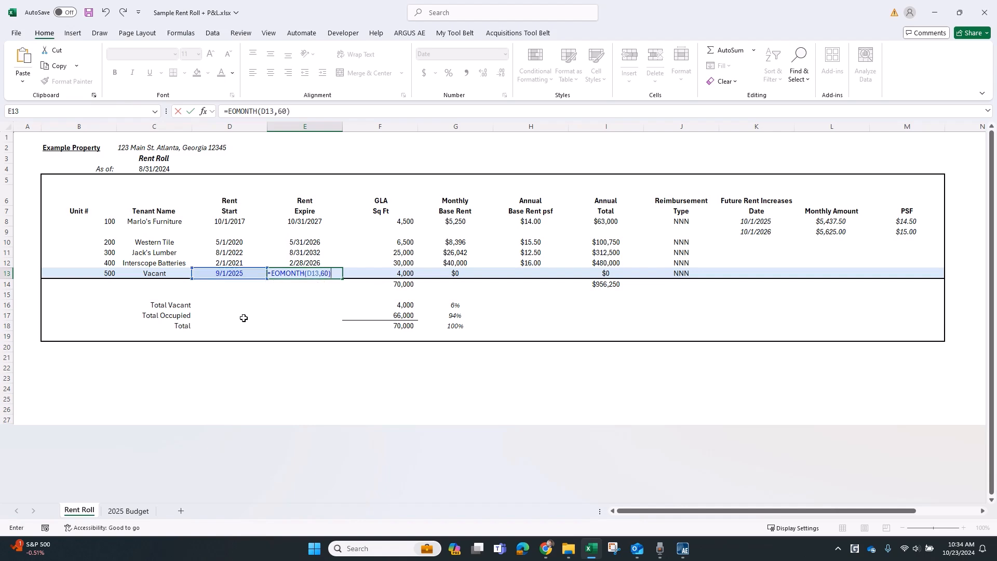
key(ctrl+Return)
click(287, 112)
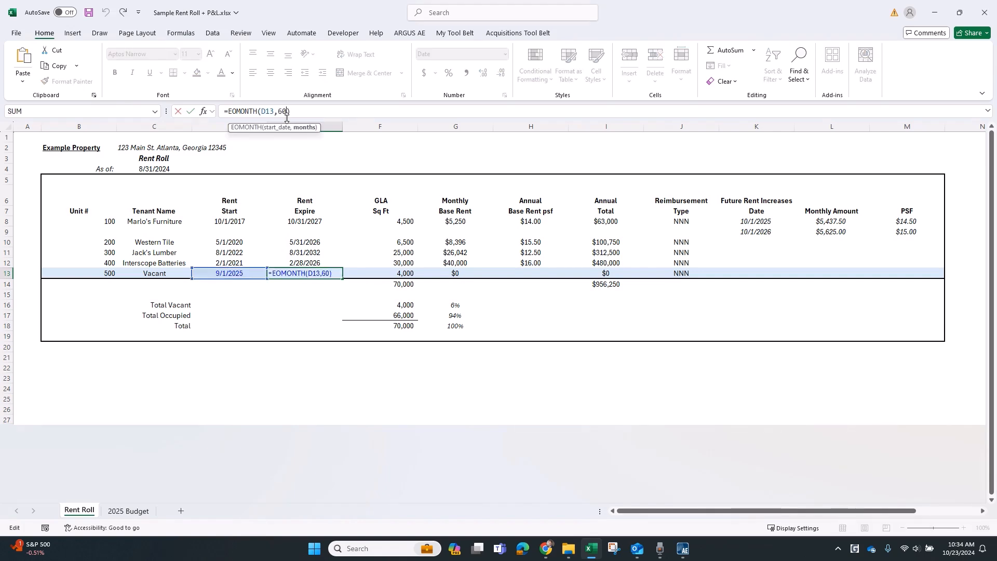
key(BackSpace)
key(BackSpace)
text(59)
key(Return)
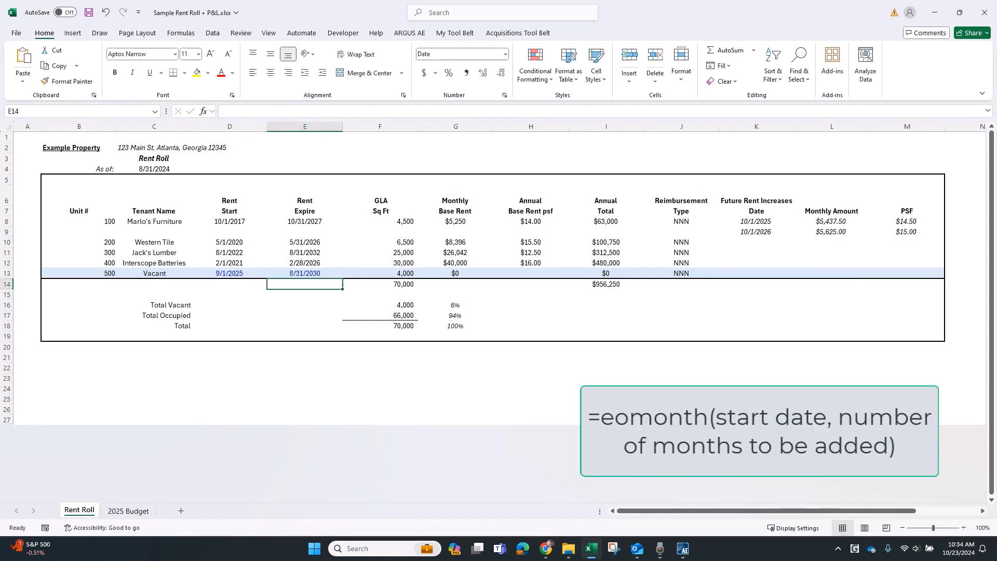
Enter an annual base rent of 14.5 per square foot for the Vacant unit.
click(527, 274)
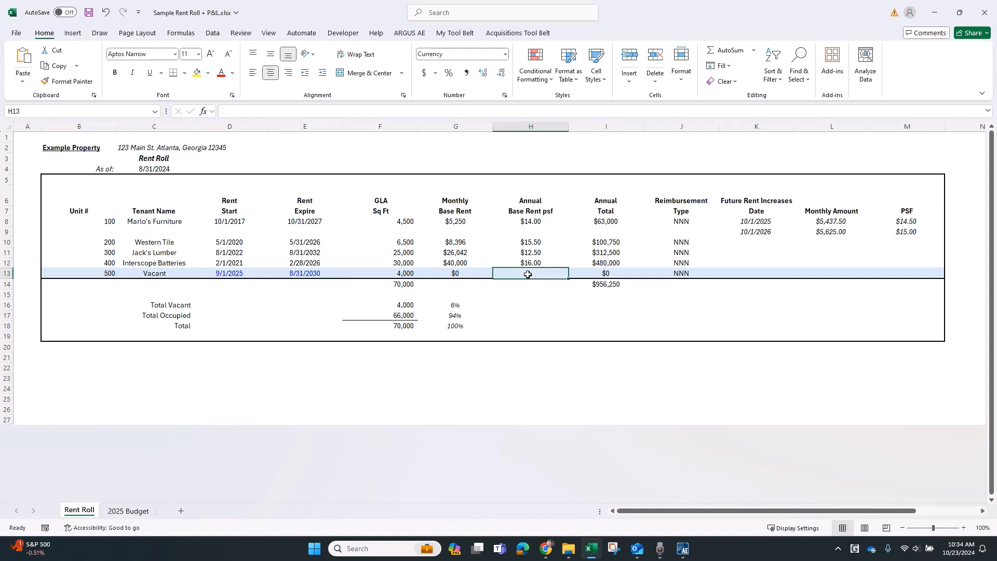
text(14.5)
key(Return)
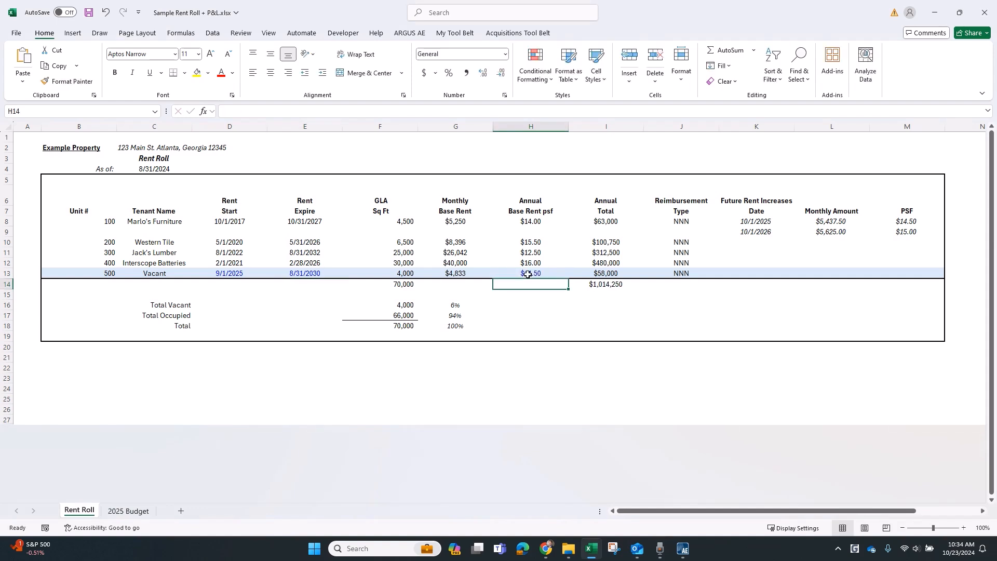
text(=average()
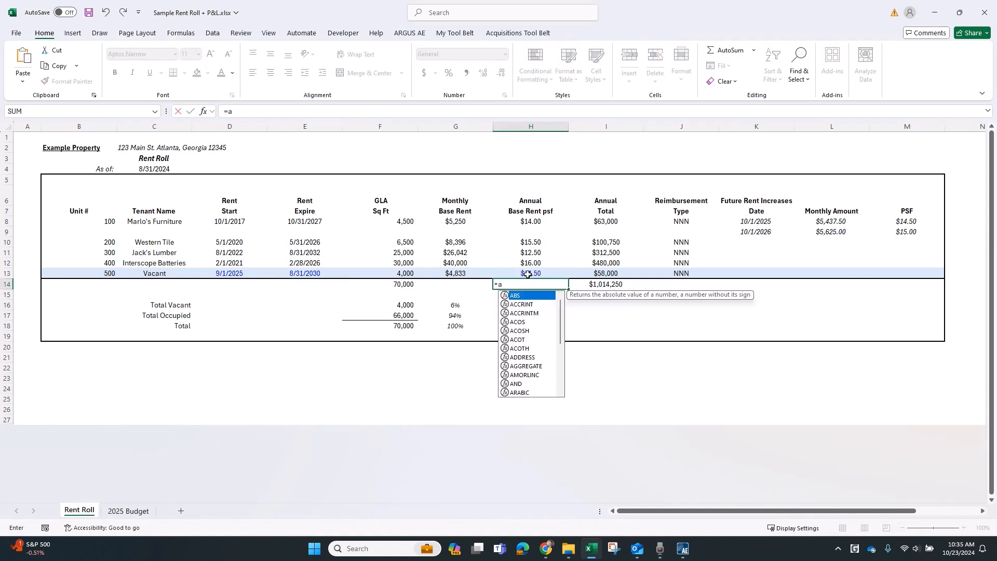
key(Up)
key(Up)
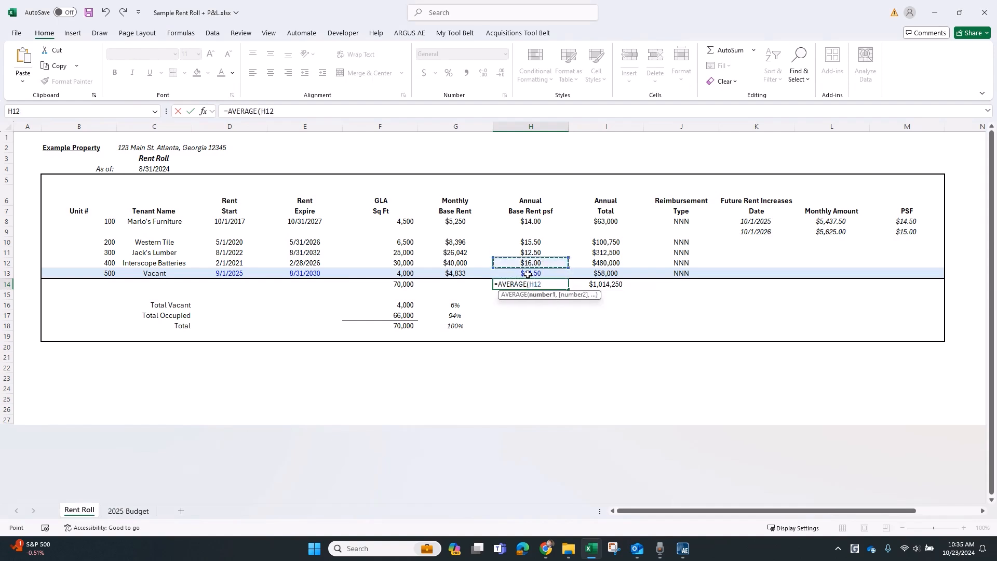
key(shift+Up)
key(shift+Up)
key(shift+Up)
key(shift+Up)
key(Return)
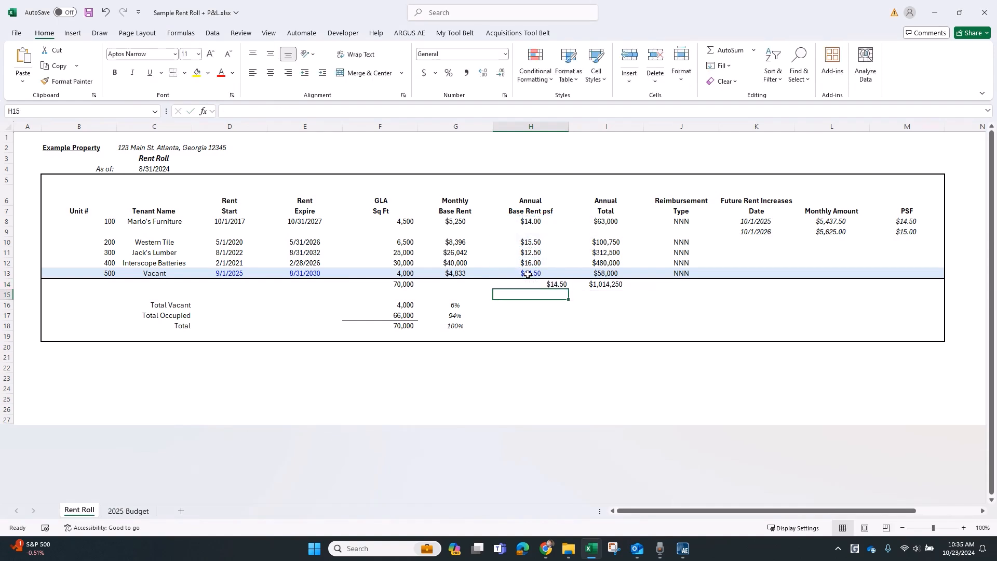
key(Up)
key(Delete)
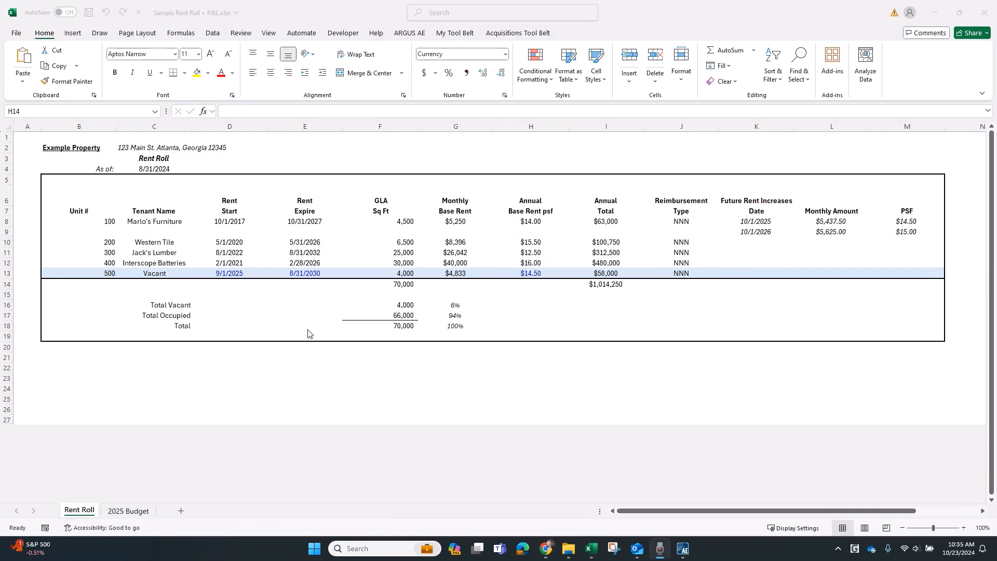
Enter a 3% future rent increase for the Vacant unit.
click(339, 317)
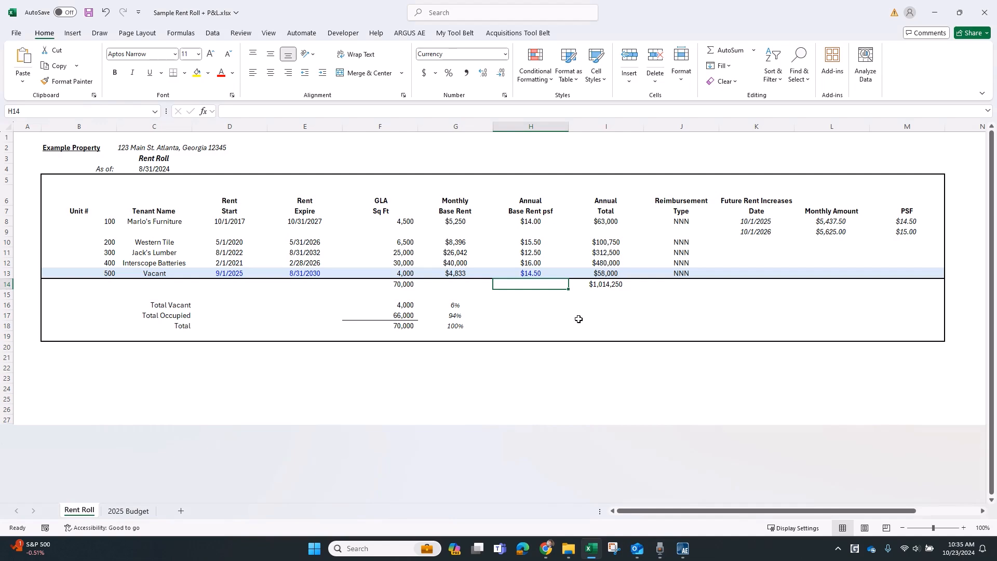
key(Up)
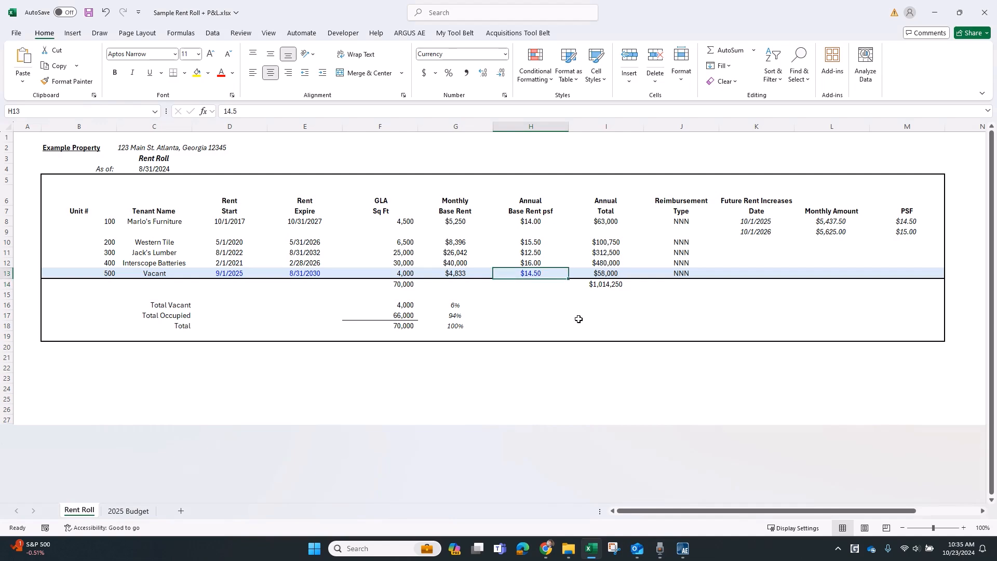
key(Right)
key(Right)
key(Right)
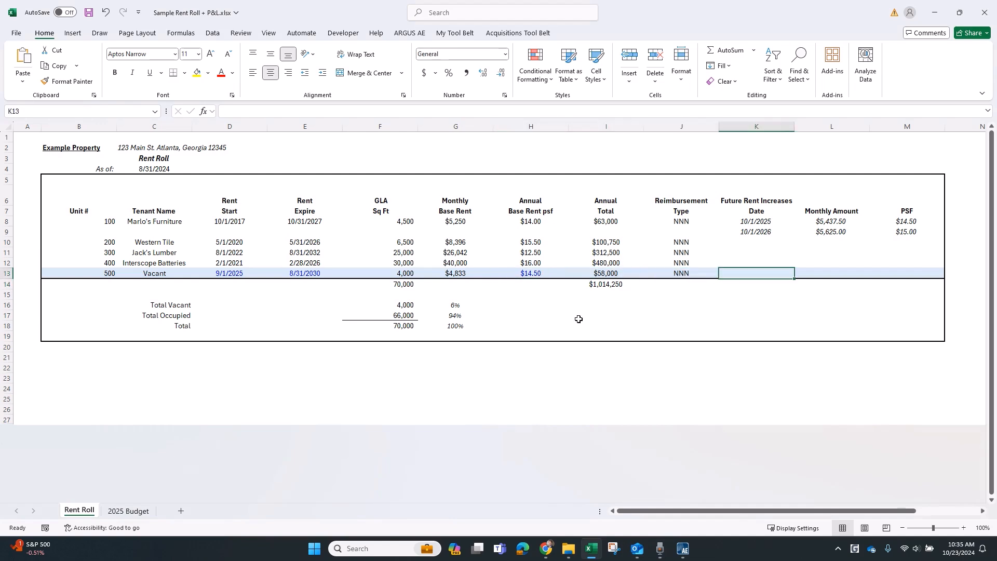
text(3)
key(Return)
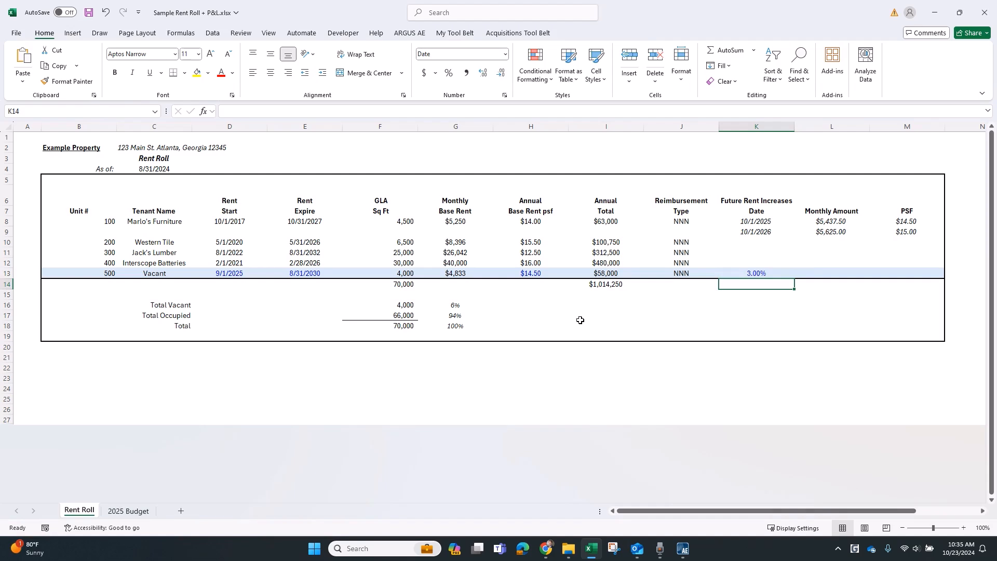
Switch to ARGUS Enterprise, open Market Leasing, and rename the default profile to $14.50 NNN.
click(683, 548)
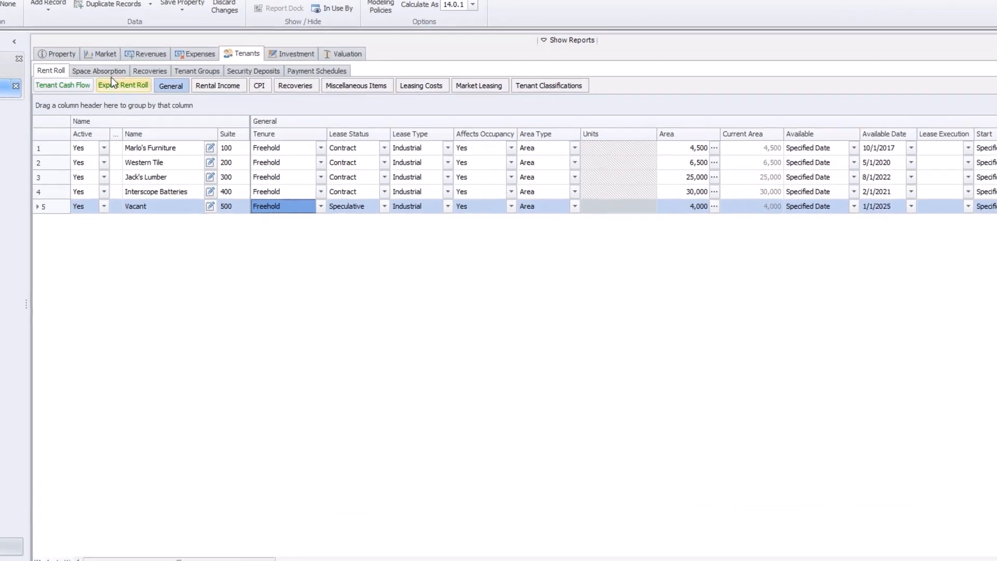
click(102, 53)
click(95, 149)
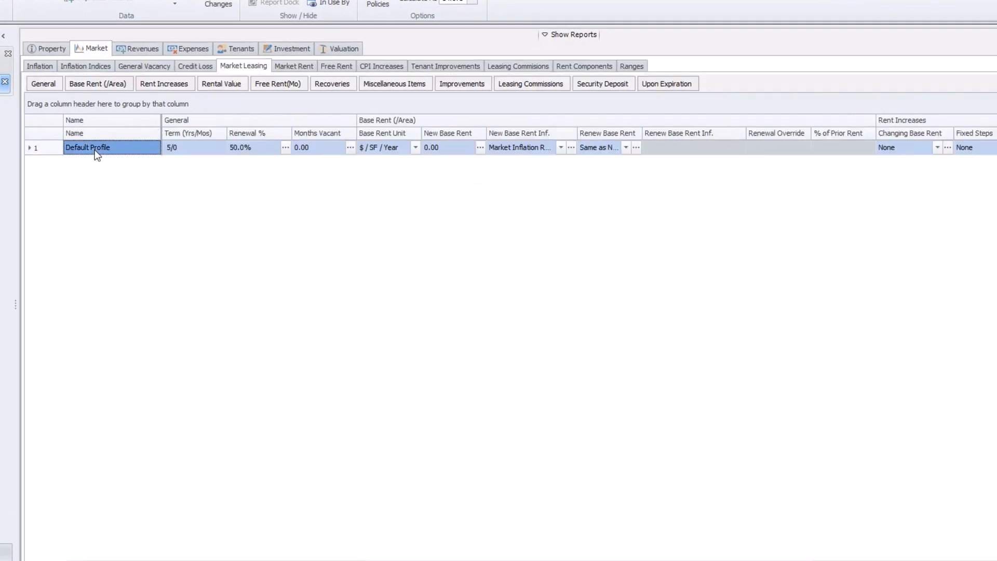
click(94, 150)
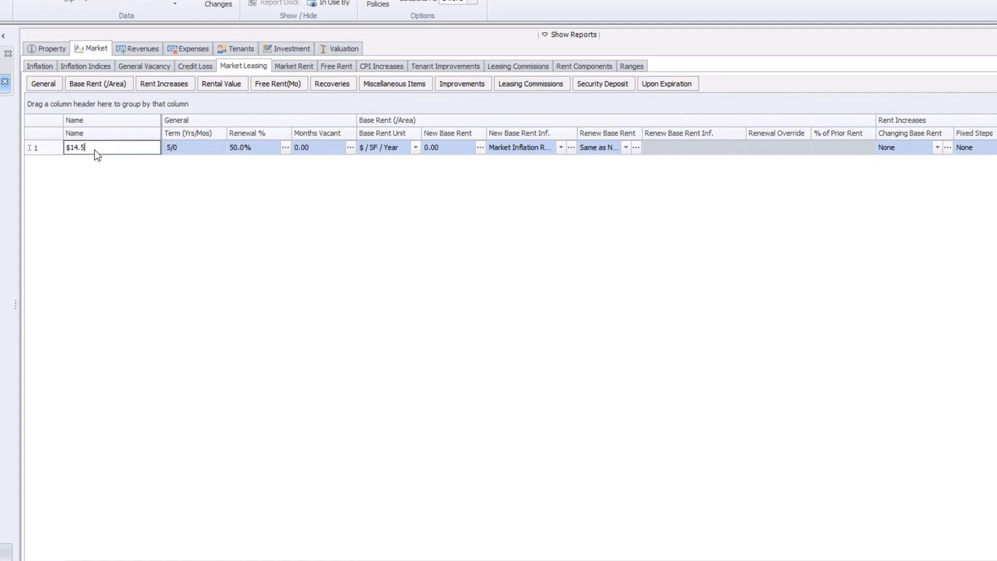
text($14.50 NNN)
key(Tab)
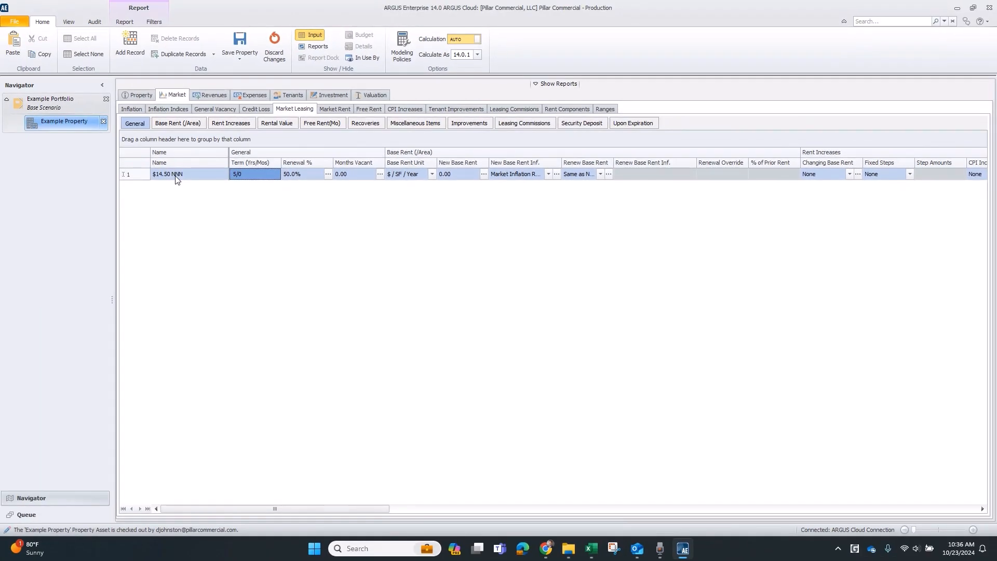
Set the profile's renewal probability to 75% and months vacant to 9.
key(Tab)
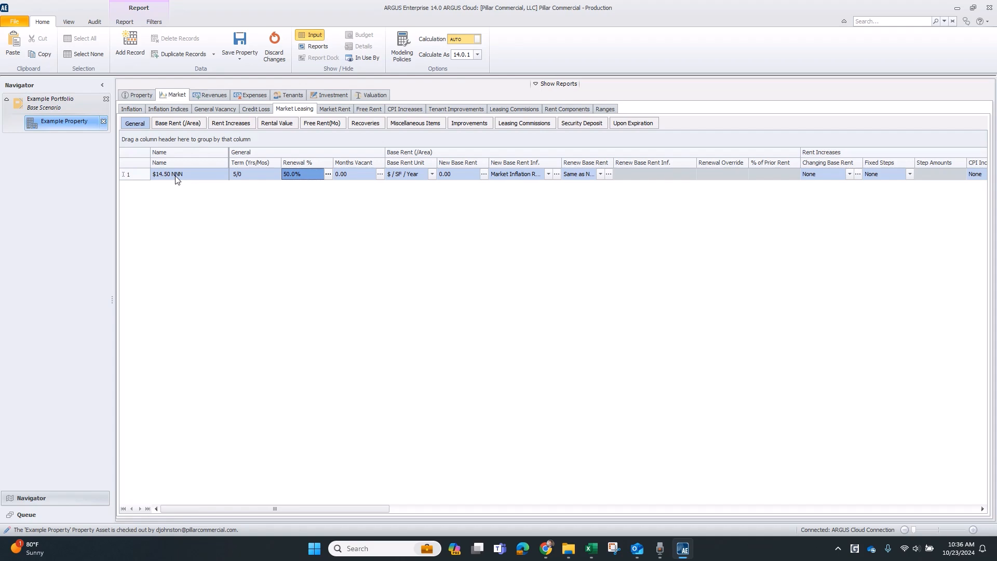
text(75)
key(Tab)
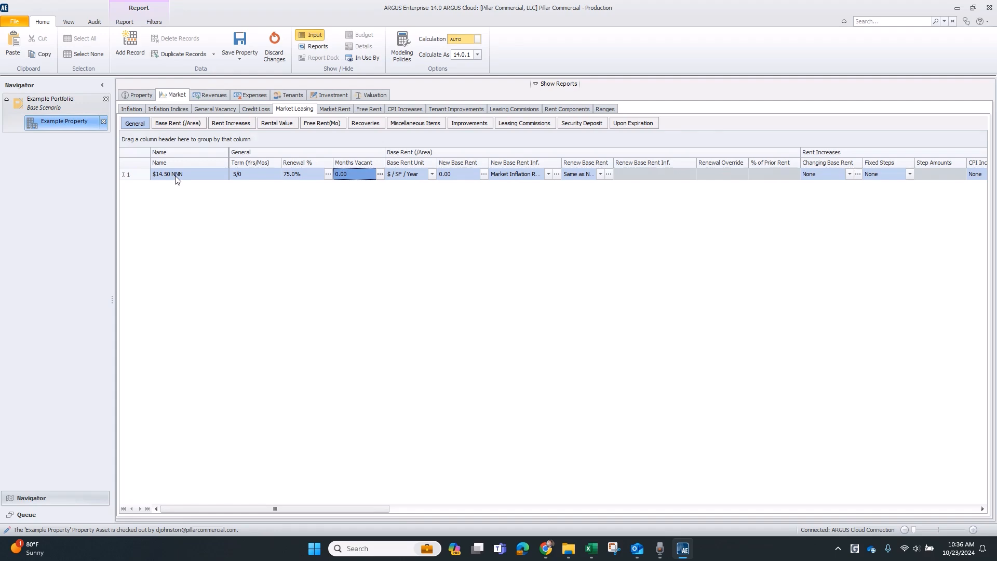
text(9)
key(Tab)
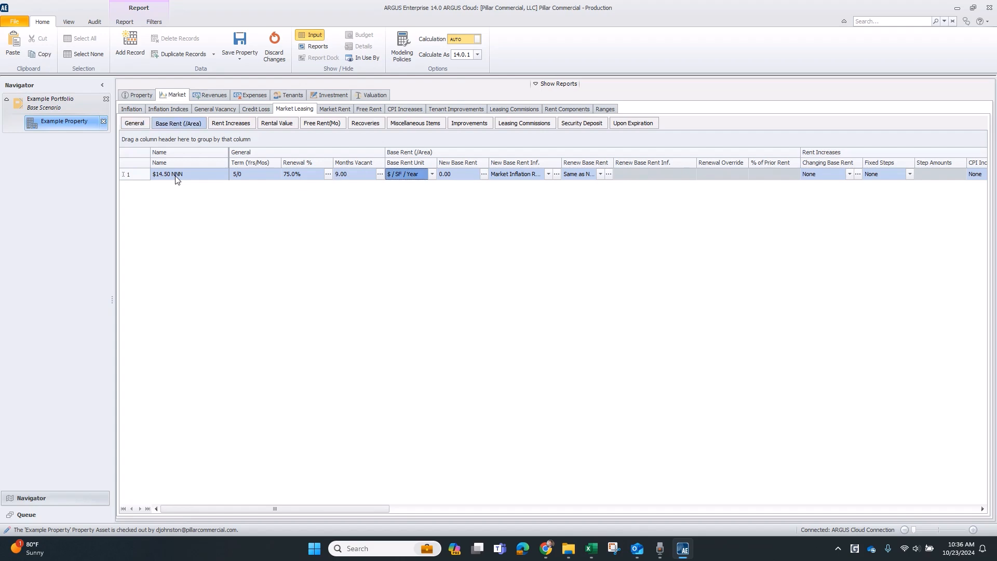
Set the profile's new base rent to 14.50 per square foot per year.
key(Tab)
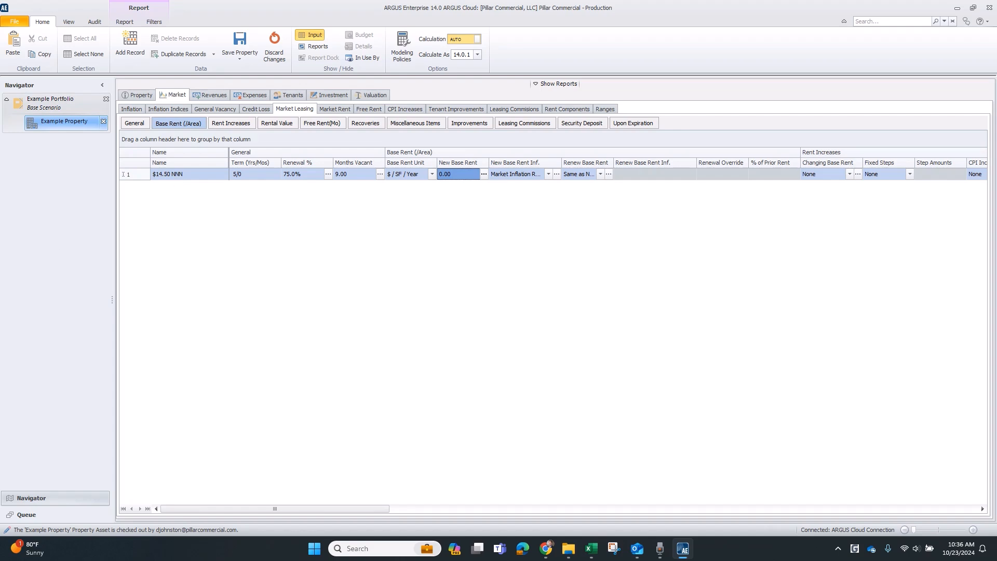
click(457, 174)
text(14.50)
key(Tab)
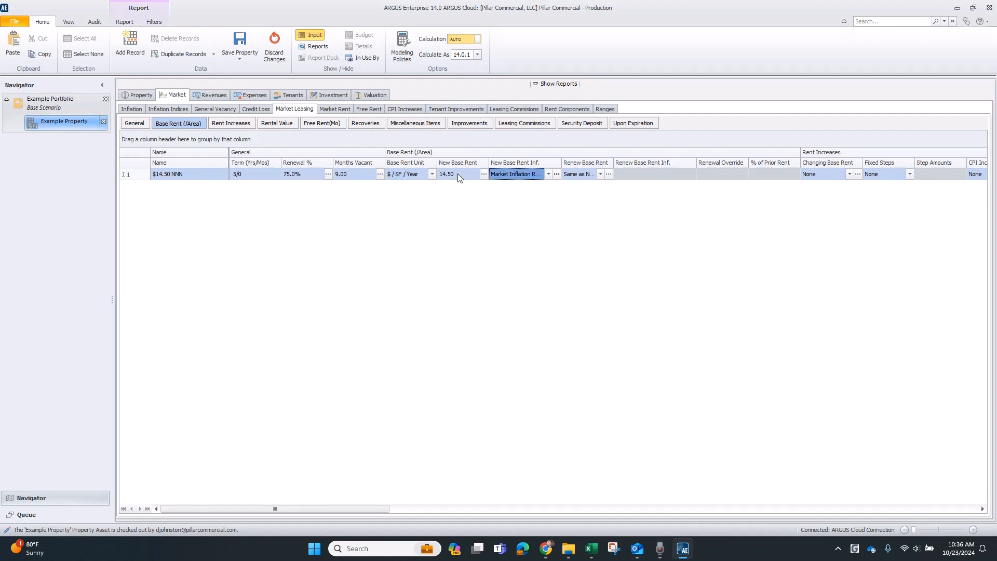
Set the profile's fixed steps to % Increase with a step amount of 3%.
key(Tab)
key(Tab)
key(Tab)
key(Tab)
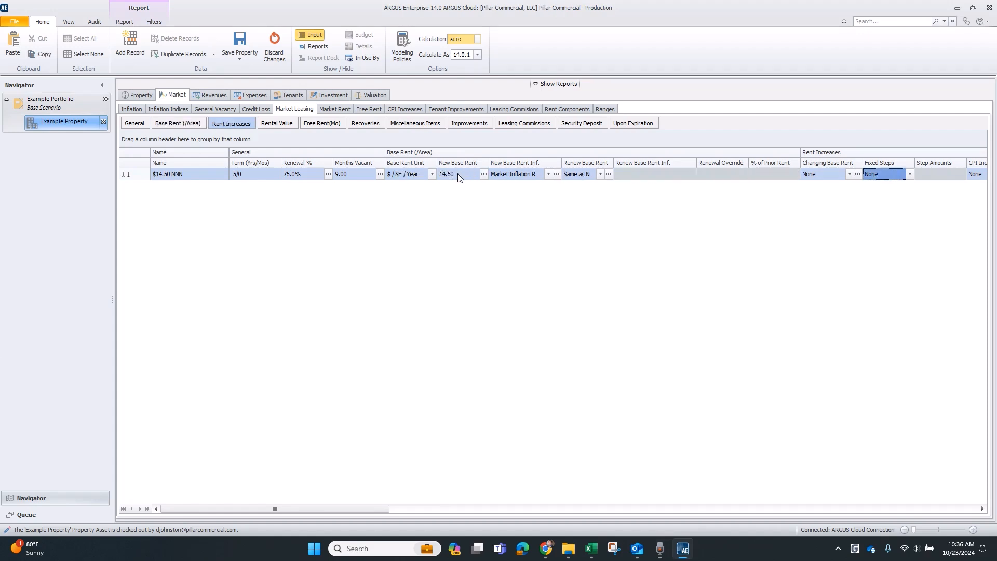
key(alt+Down)
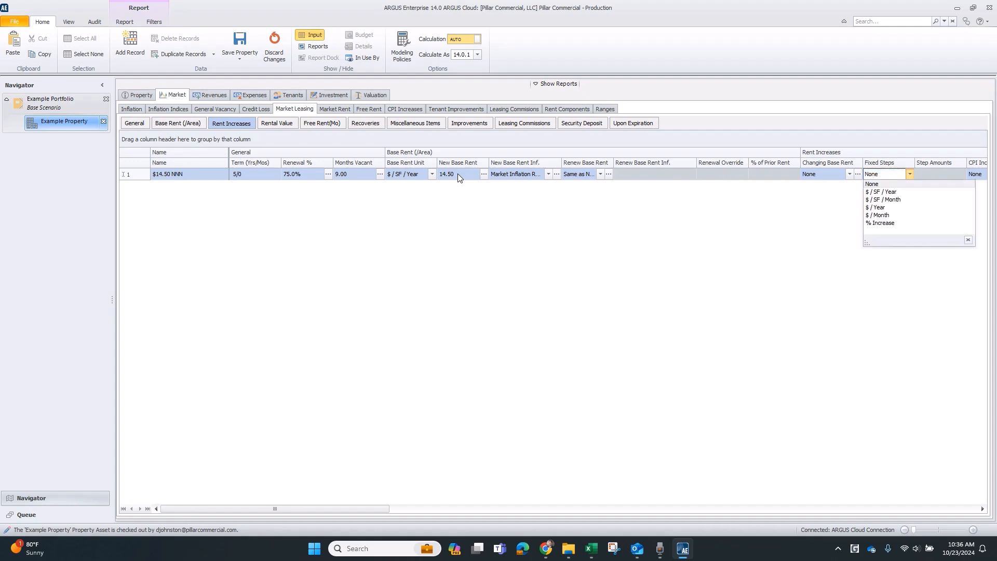
key(Down)
key(Down)
key(Down)
key(Down)
key(Down)
key(Return)
key(Tab)
text(3)
key(Tab)
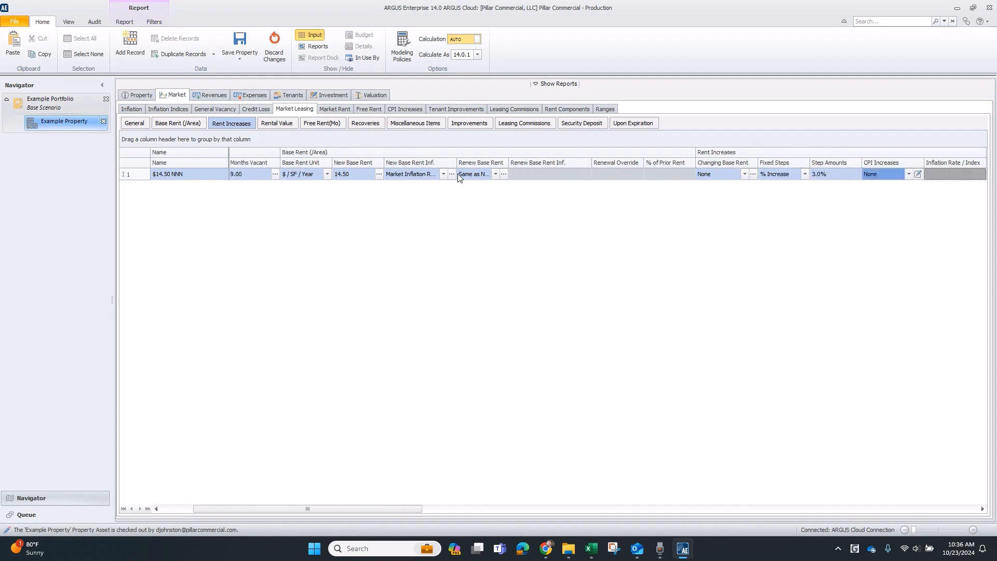
Step through the profile's remaining rent increase, rental value, free rent and recoveries fields.
key(Right)
key(Left)
key(Left)
key(Left)
key(Left)
key(Right)
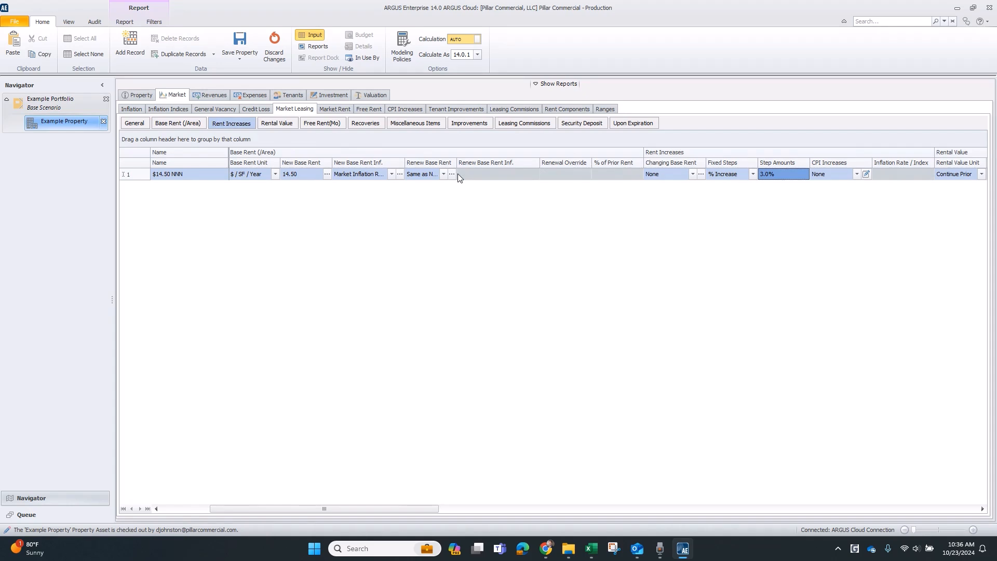
key(Tab)
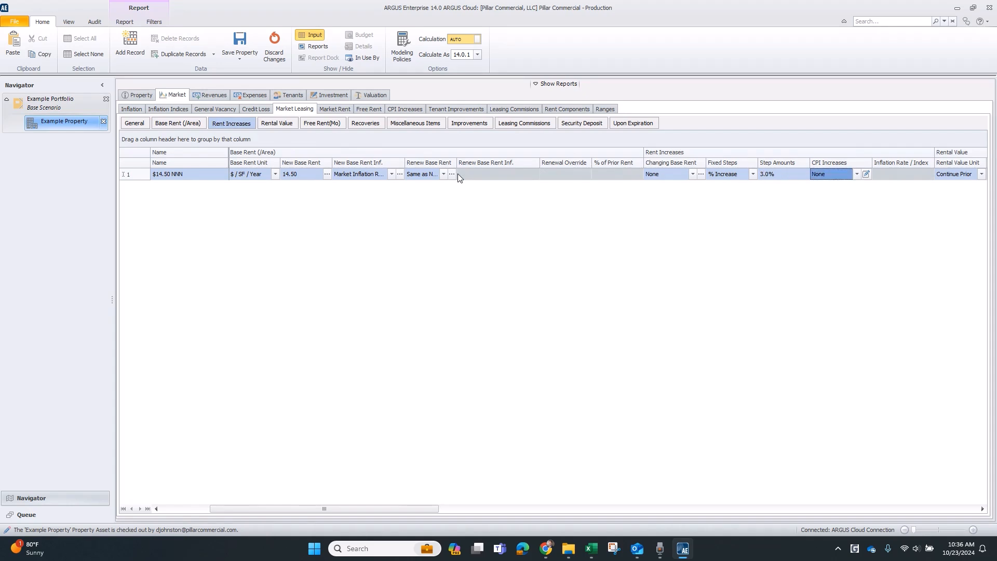
key(Tab)
key(Tab)
key(Tab)
key(Tab)
key(Tab)
key(Tab)
key(Tab)
key(Tab)
key(Tab)
key(Tab)
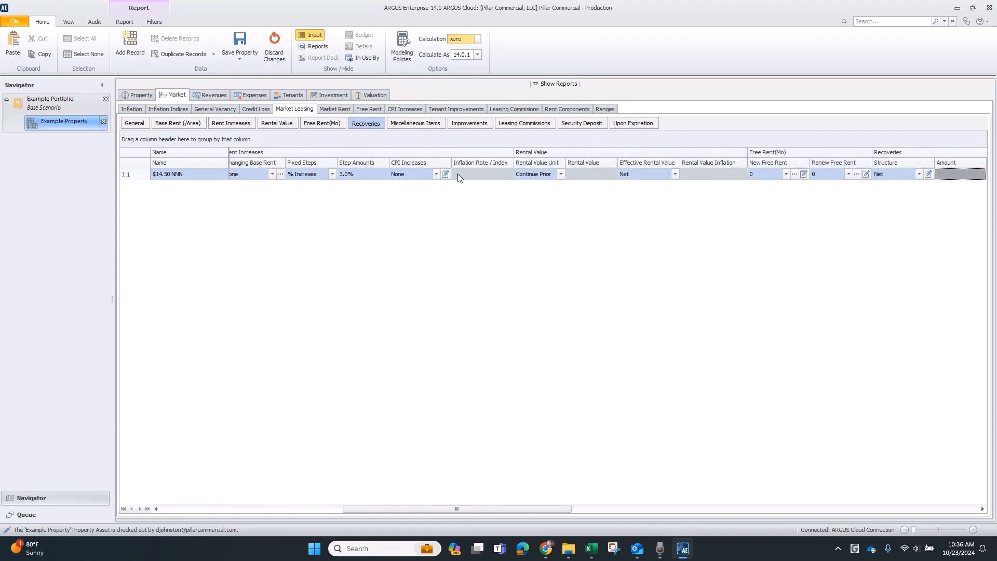
Set the market leasing profile's TI unit to $ / Area with a new tenant TI of 10.00.
key(Tab)
key(Tab)
key(Tab)
key(Tab)
key(Tab)
key(Tab)
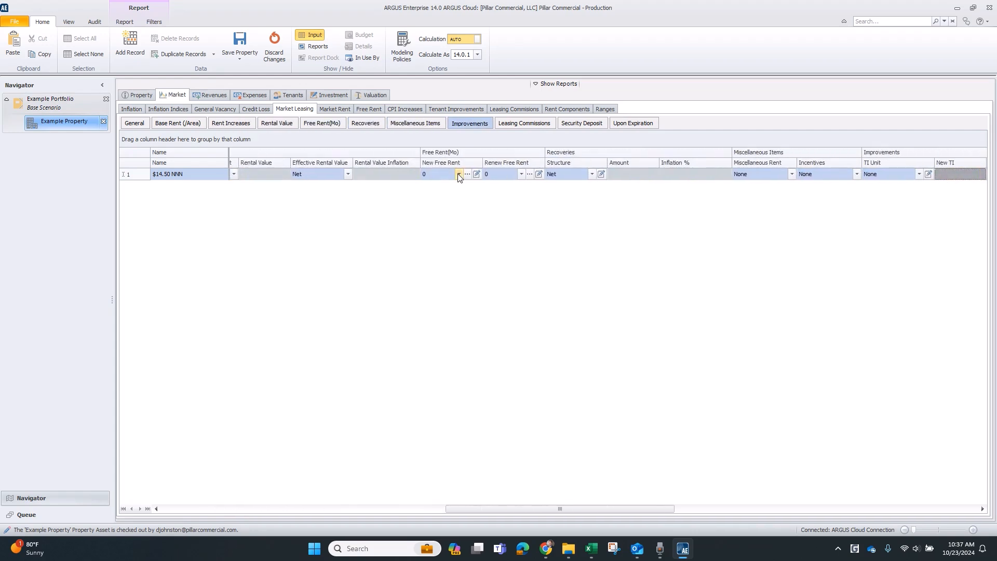
key(Tab)
key(Tab)
key(shift+Tab)
key(shift+Tab)
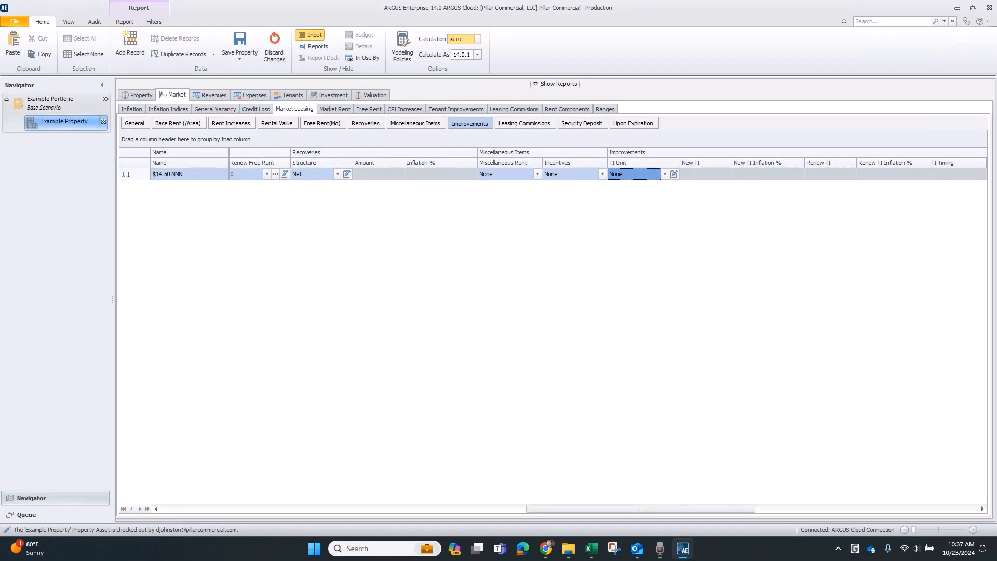
click(664, 175)
click(655, 199)
click(700, 174)
text(10)
key(Tab)
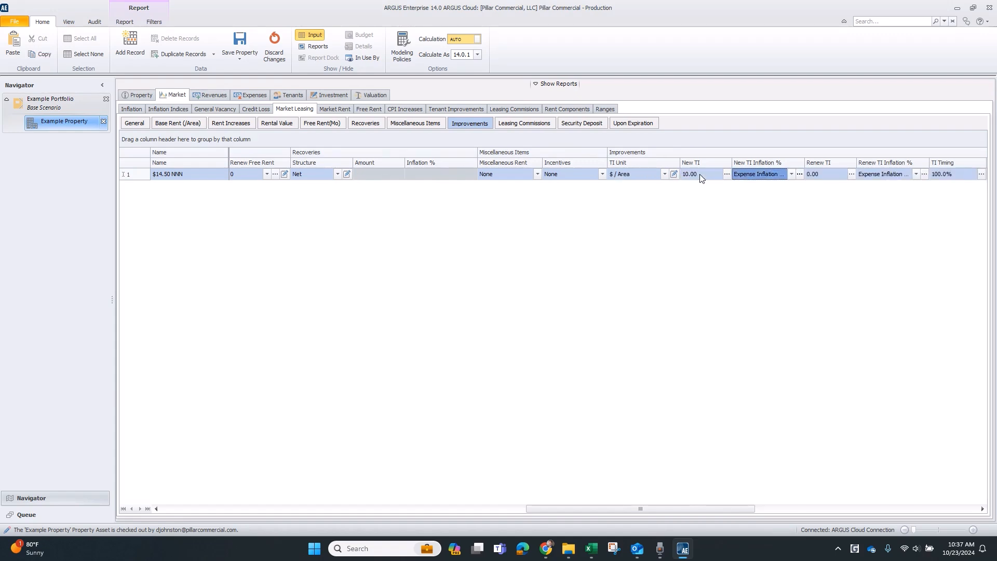
Set the profile's renewal TI to 5.00.
key(Tab)
text(5)
key(Tab)
key(Tab)
key(Tab)
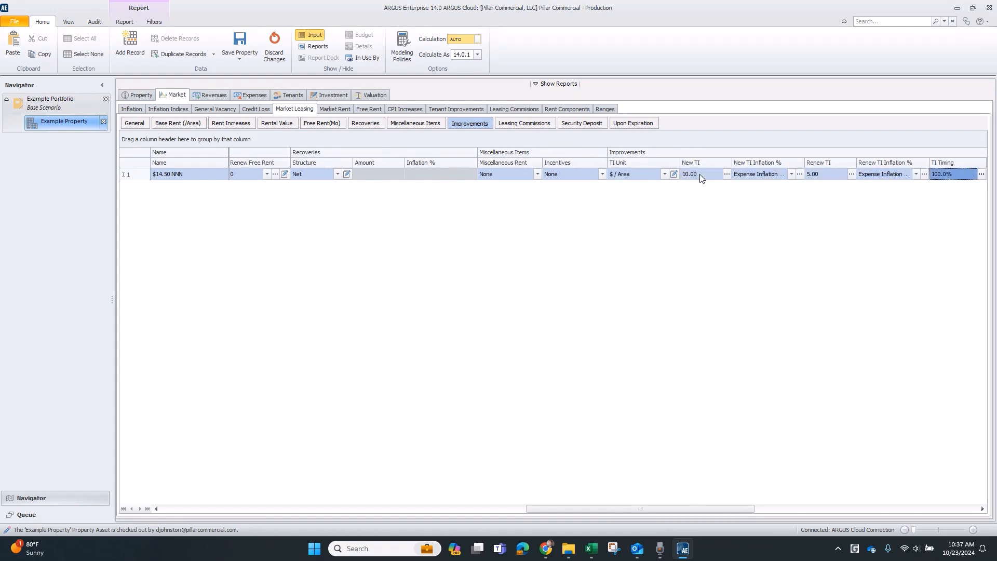
key(Tab)
key(Tab)
key(Tab)
key(shift+Tab)
key(shift+Tab)
key(shift+Tab)
key(shift+Tab)
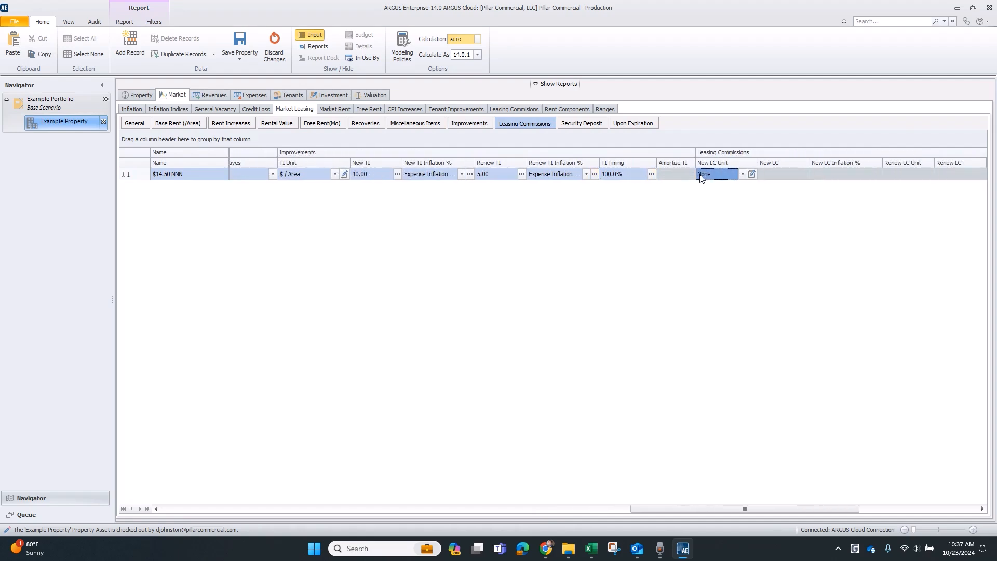
Set the profile's new and renewal leasing commission units to Fixed %.
click(700, 173)
key(Down)
key(Down)
key(Down)
key(Down)
key(Return)
key(Tab)
key(Tab)
key(Tab)
key(Tab)
key(Tab)
key(Tab)
key(Tab)
key(Tab)
key(shift+Tab)
key(shift+Tab)
key(shift+Tab)
key(shift+Tab)
key(shift+Tab)
key(shift+Tab)
key(shift+Tab)
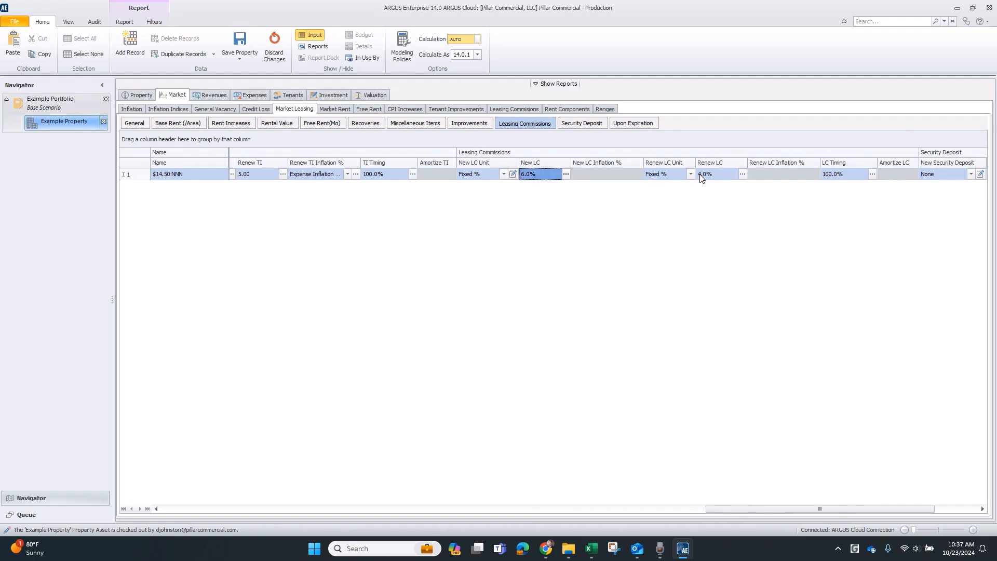
key(Tab)
key(Tab)
key(Tab)
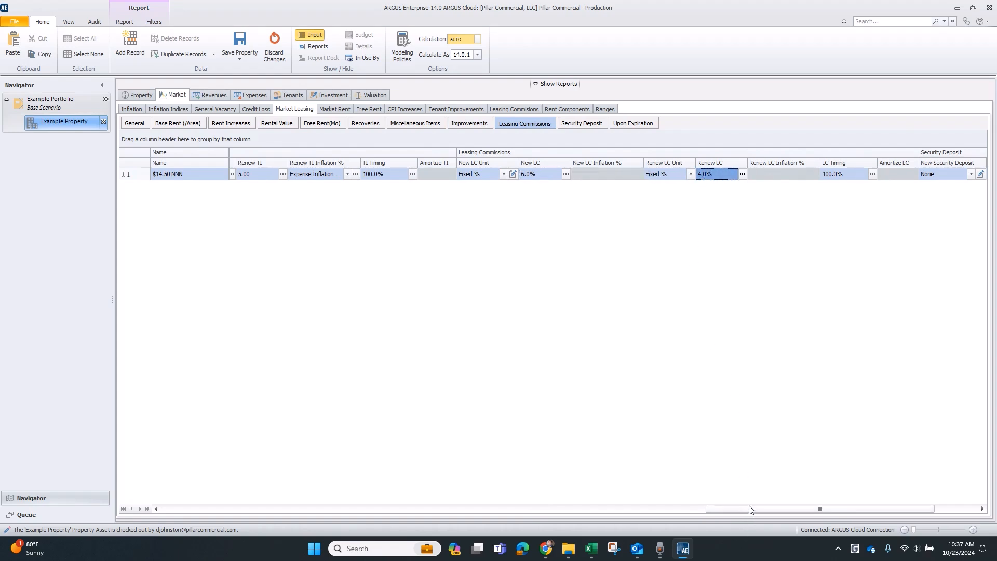
Assign the $14.50 NNN market leasing profile to the Vacant suite 500 in the tenant rent roll.
drag(750, 509, 474, 534)
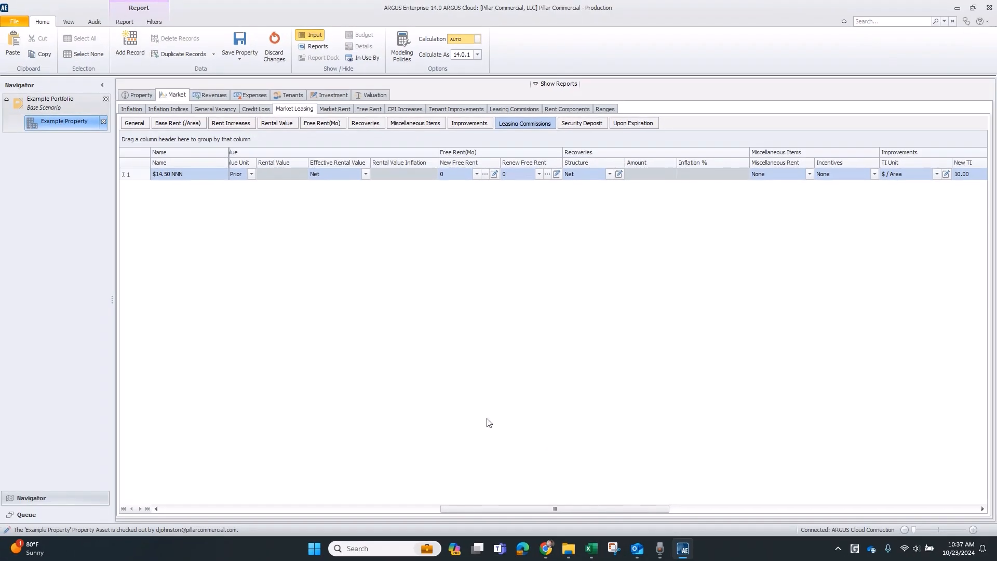
drag(509, 508, 198, 515)
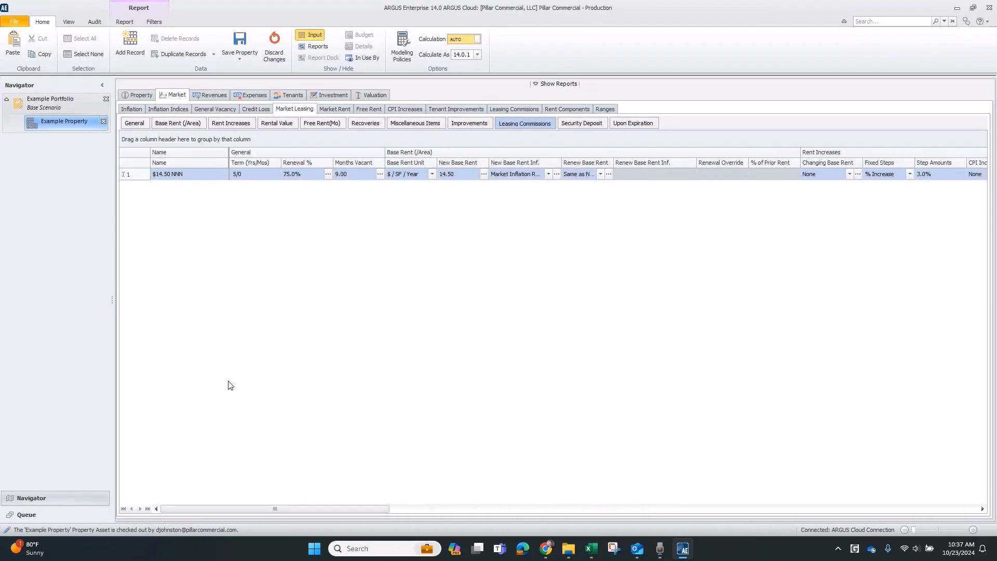
click(299, 96)
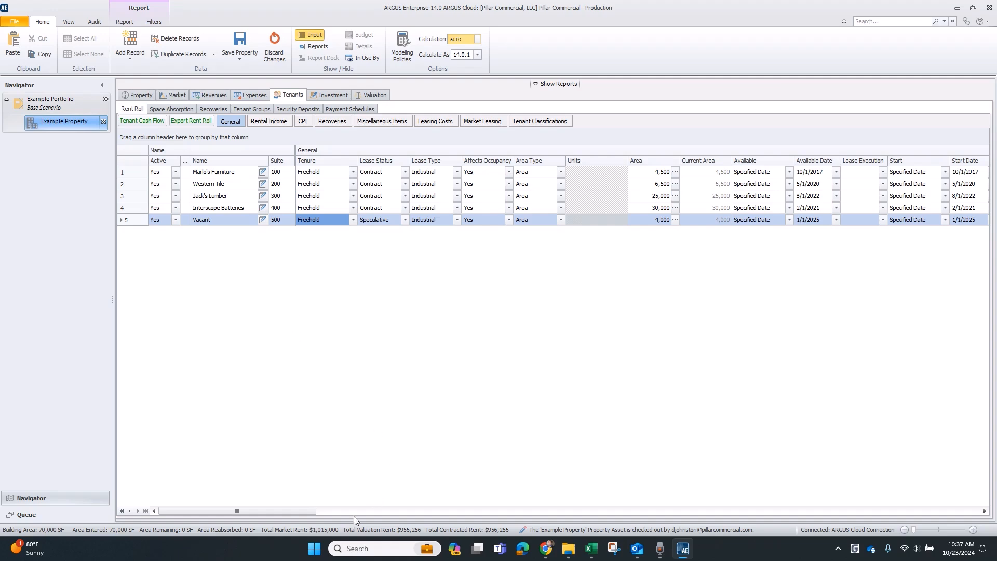
drag(307, 511, 948, 506)
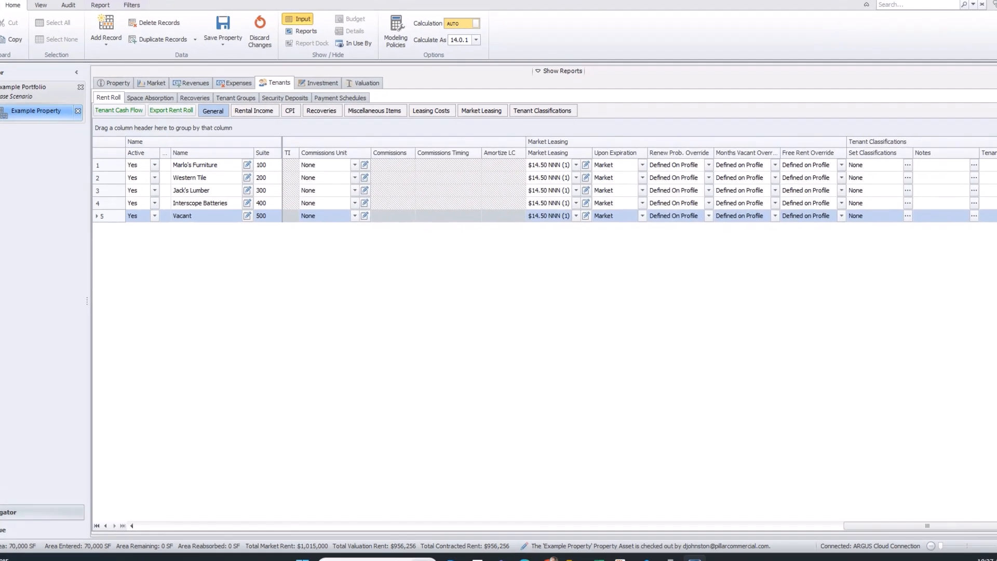
click(590, 205)
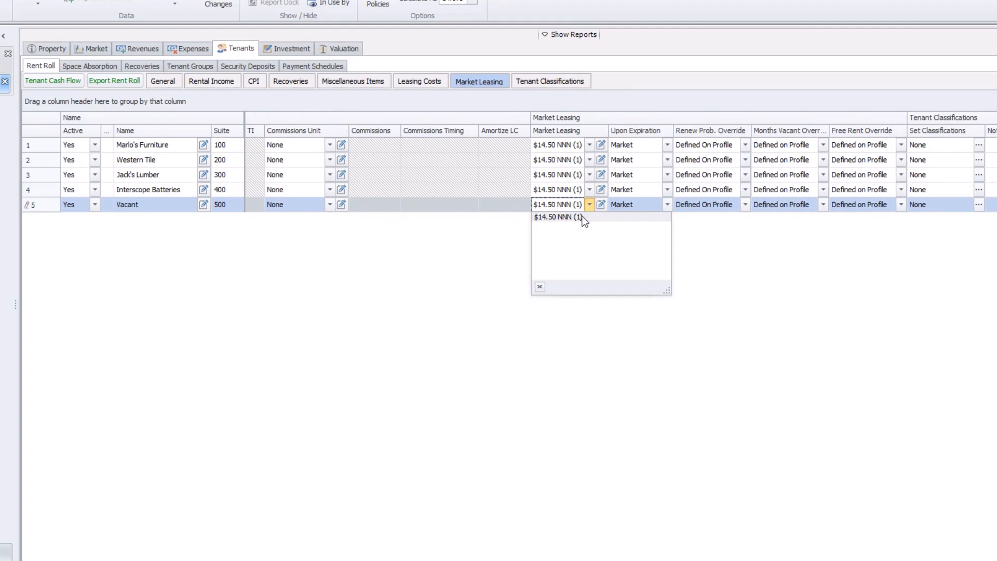
click(581, 218)
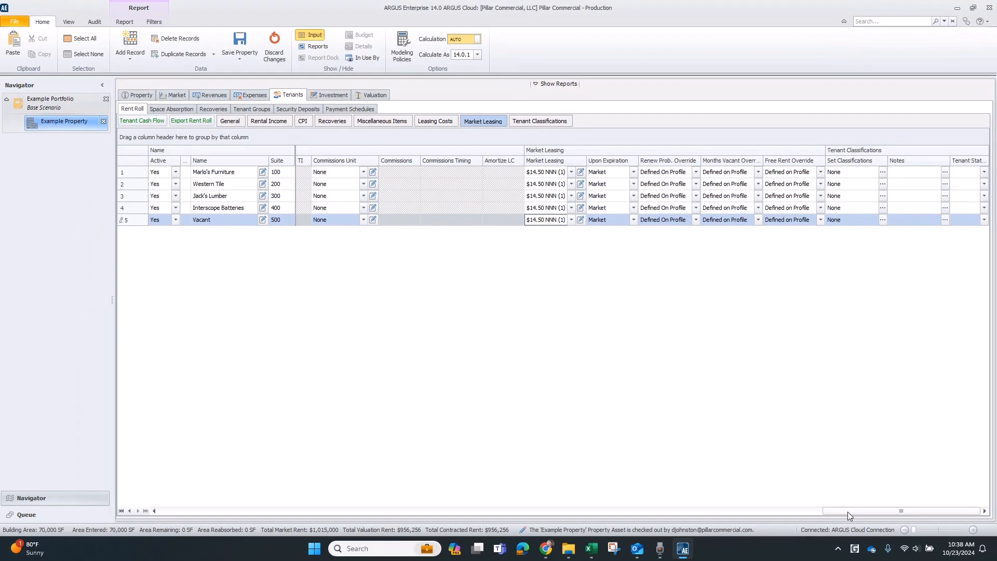
Set the Vacant suite's lease start date to 9/1/2025.
drag(848, 512, 783, 507)
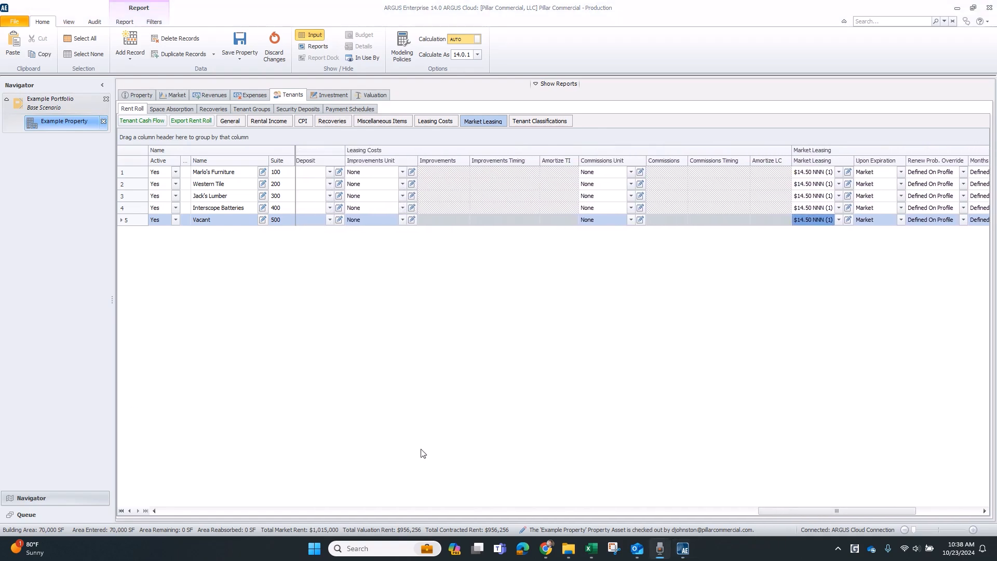
drag(842, 512, 367, 520)
click(443, 220)
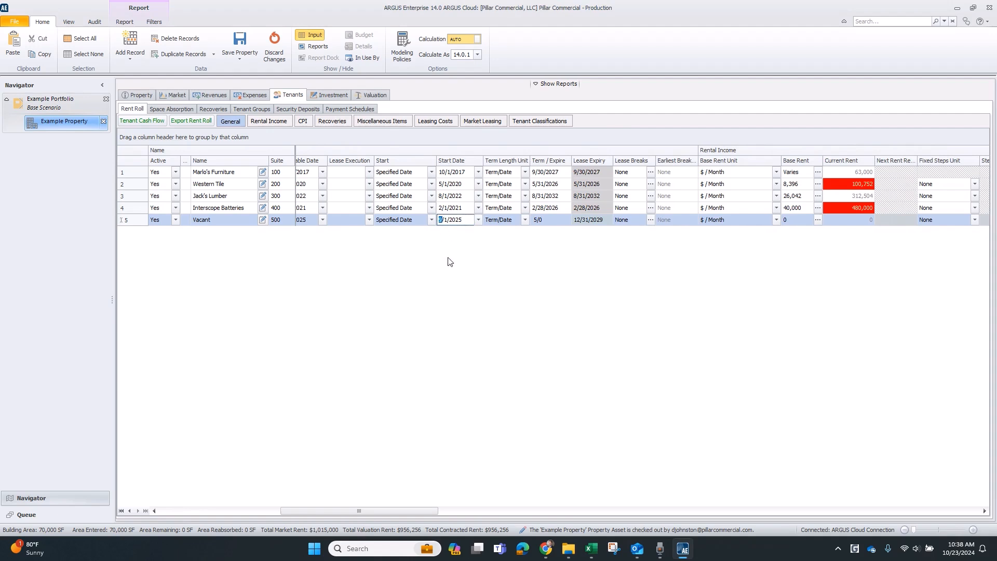
text(9)
key(Tab)
Set the Vacant suite's term length unit to Market.
key(Down)
key(Down)
key(Down)
key(Down)
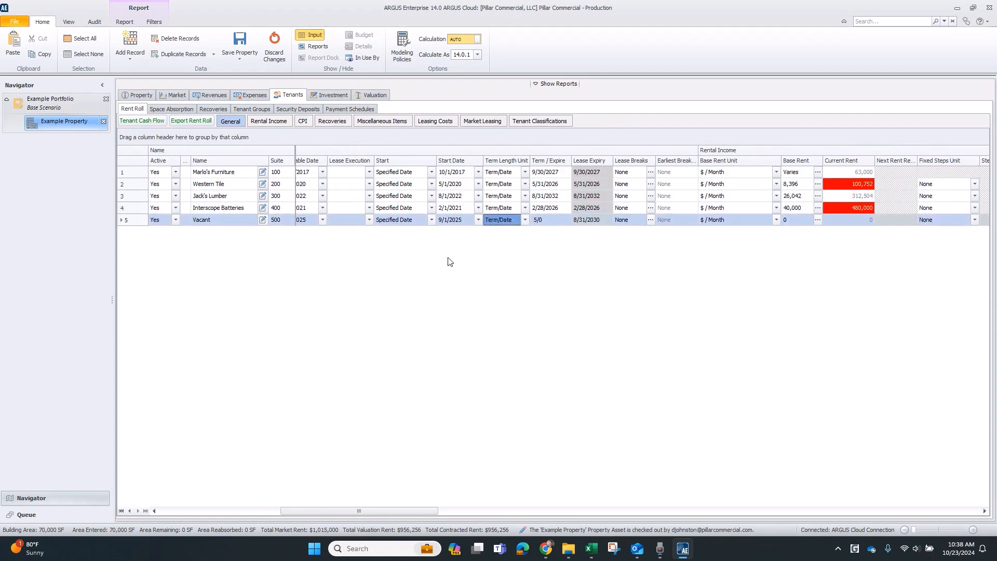
text(m)
key(Return)
Set the Vacant suite's base rent unit to % of Market (with Step Amounts) at 100%.
key(Down)
key(Down)
key(Down)
key(Down)
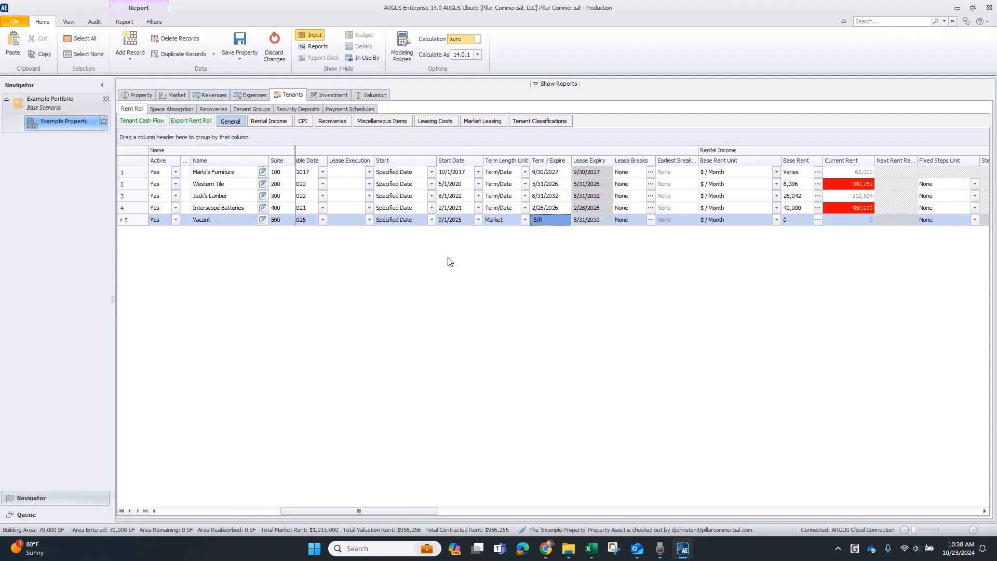
key(Tab)
key(Tab)
key(Tab)
key(Tab)
key(alt+Down)
key(Down)
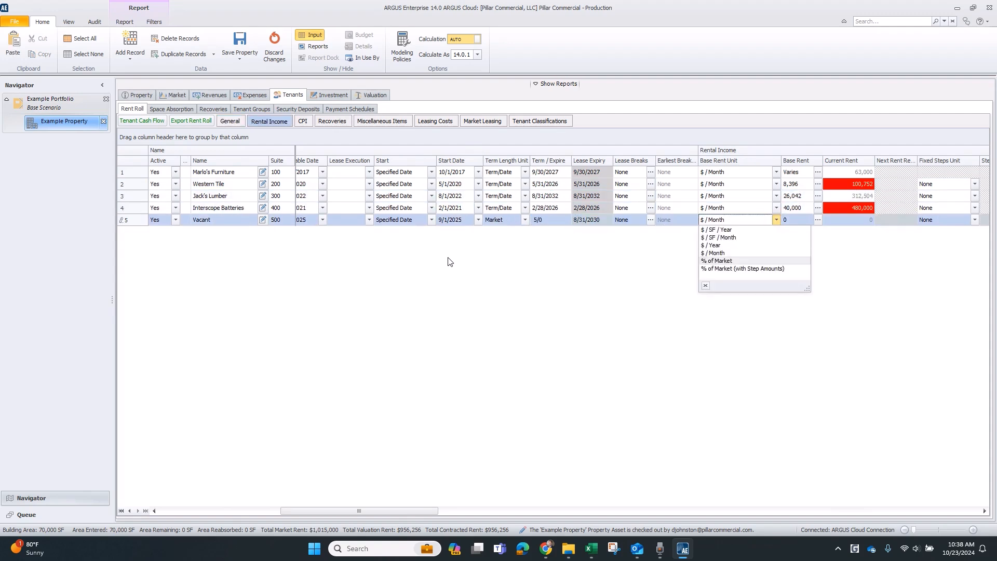
key(Down)
key(Return)
key(Down)
key(Down)
key(Down)
key(Down)
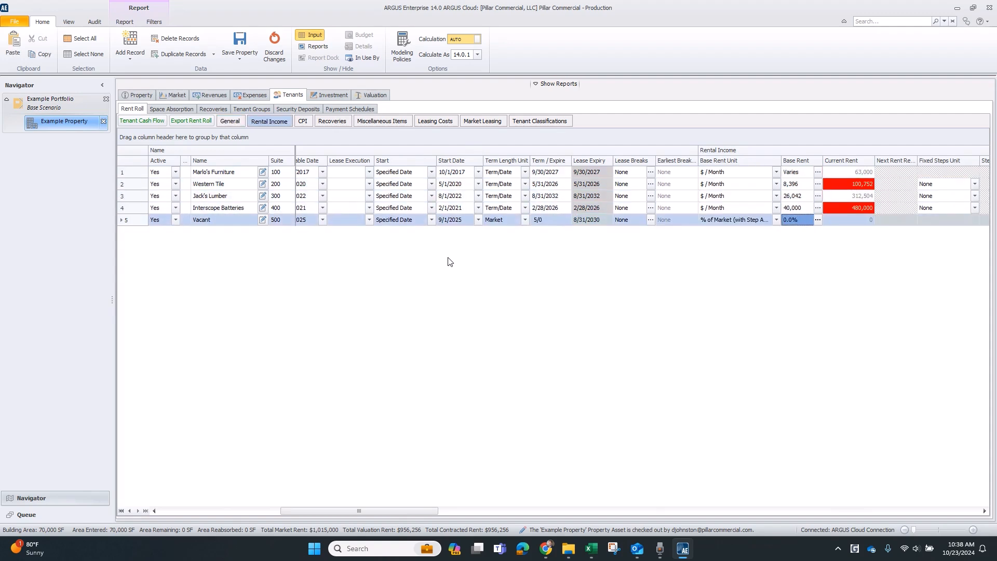
text(100)
key(Return)
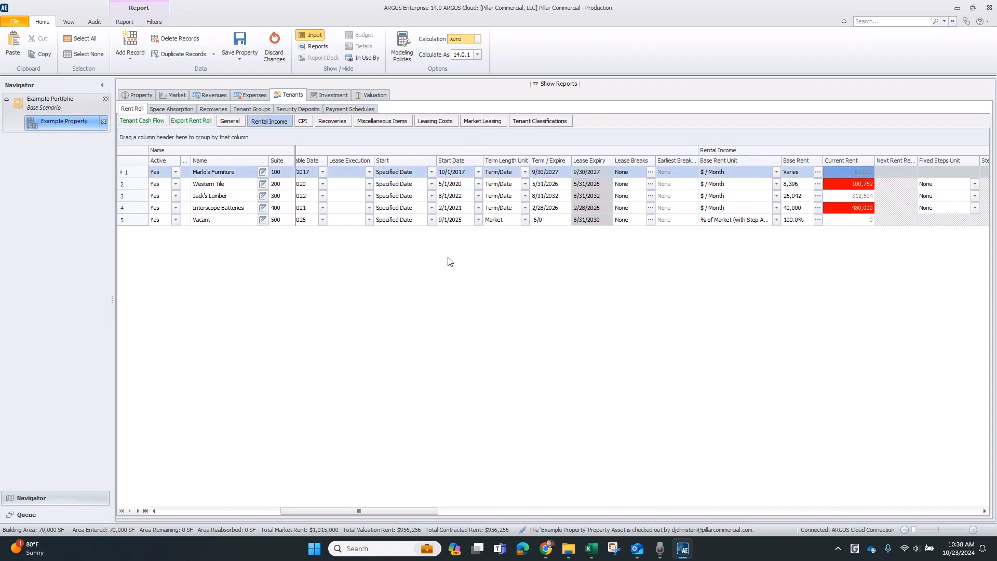
Set the Vacant suite's free rent to Market.
drag(404, 513, 490, 527)
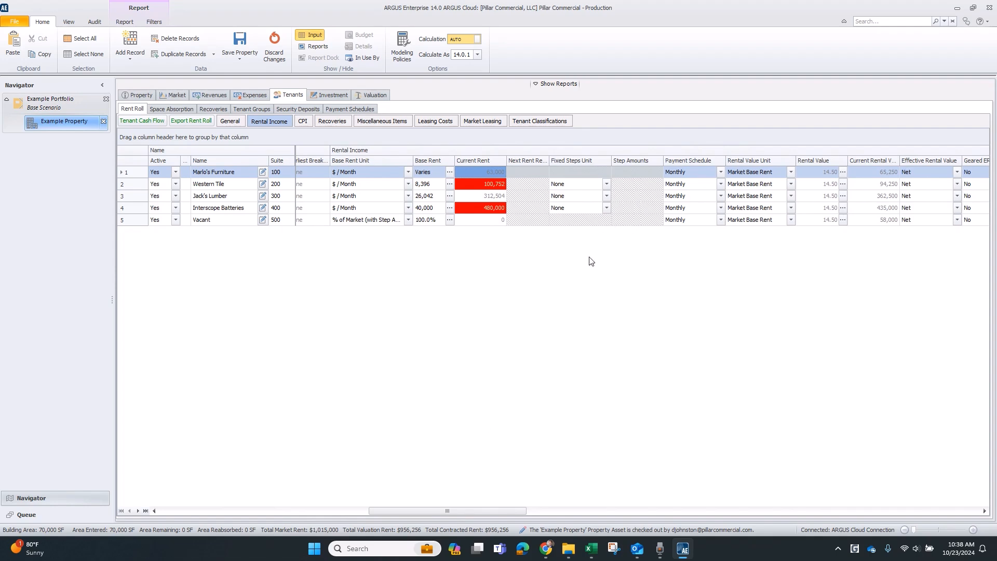
drag(450, 512, 610, 511)
click(512, 220)
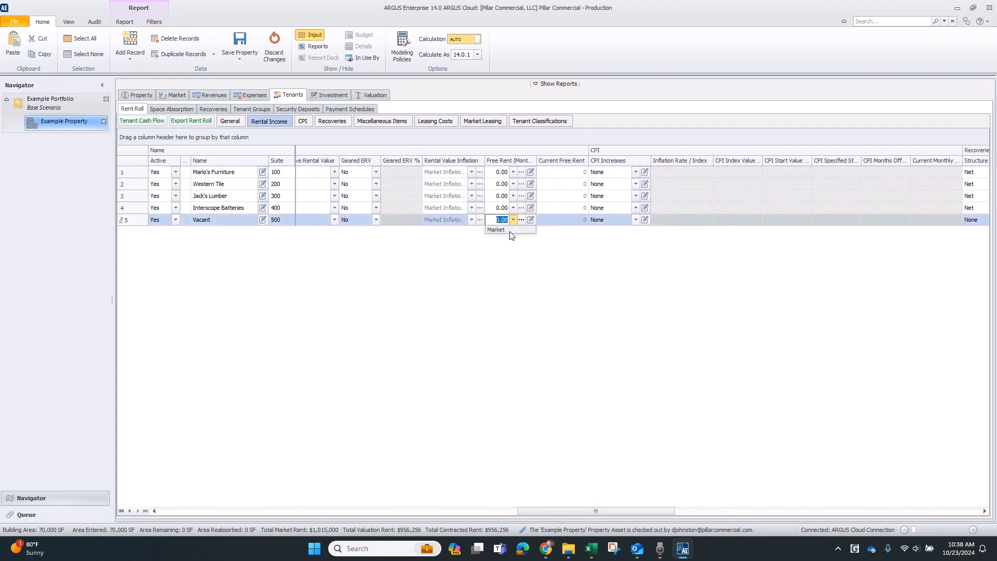
click(498, 230)
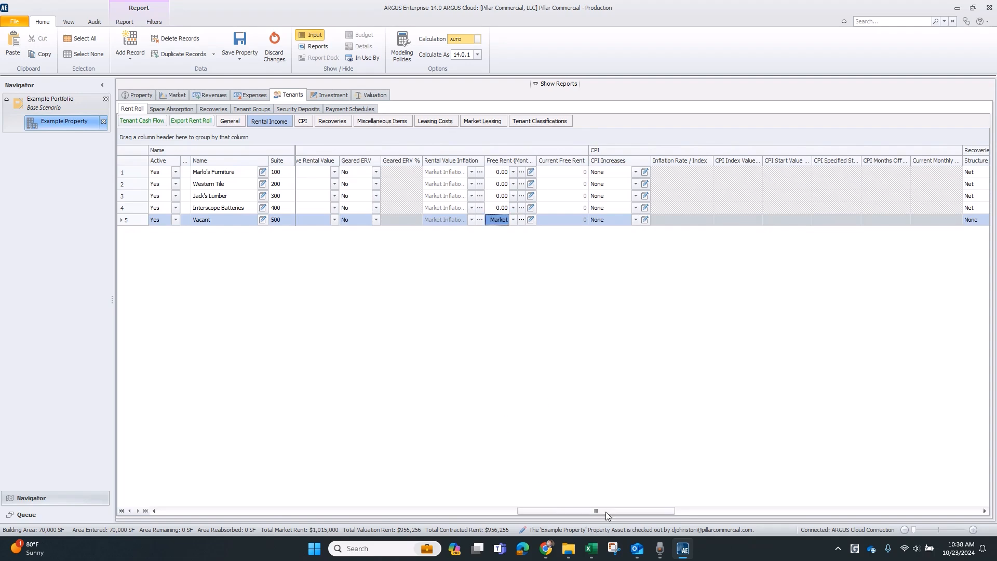
drag(605, 511, 708, 516)
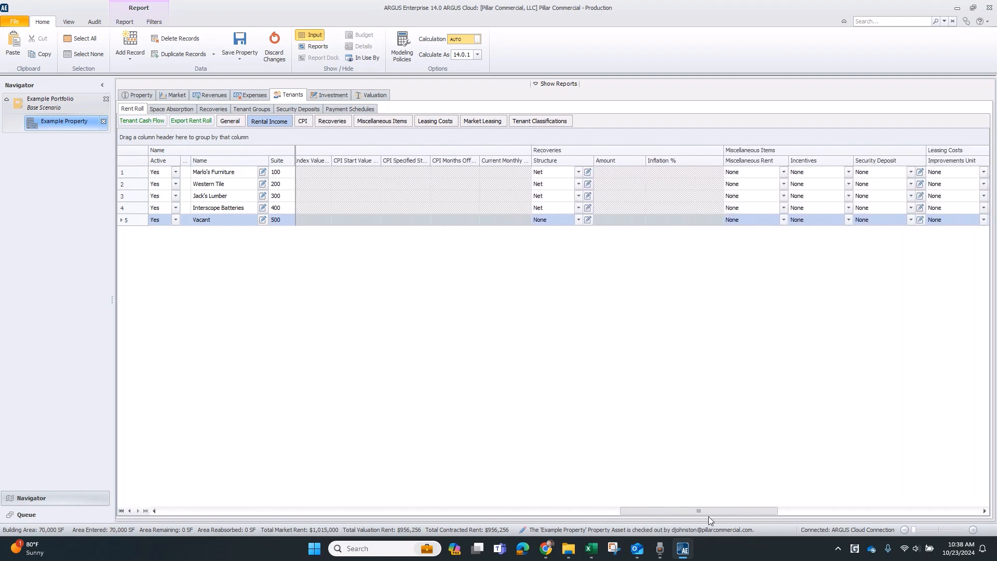
click(578, 219)
click(572, 276)
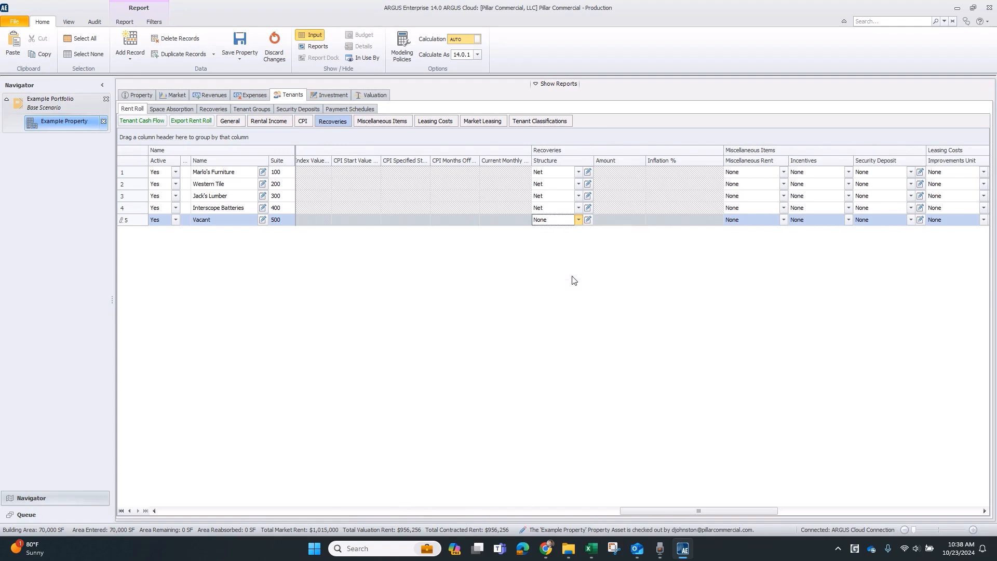
Set the Vacant suite's improvements unit to Market.
drag(669, 513, 748, 518)
click(645, 219)
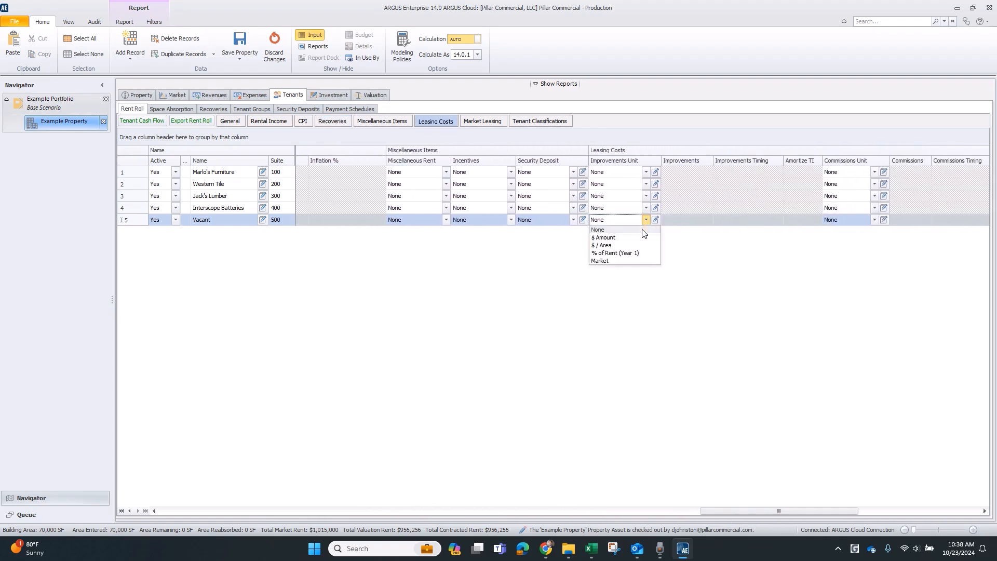
click(641, 262)
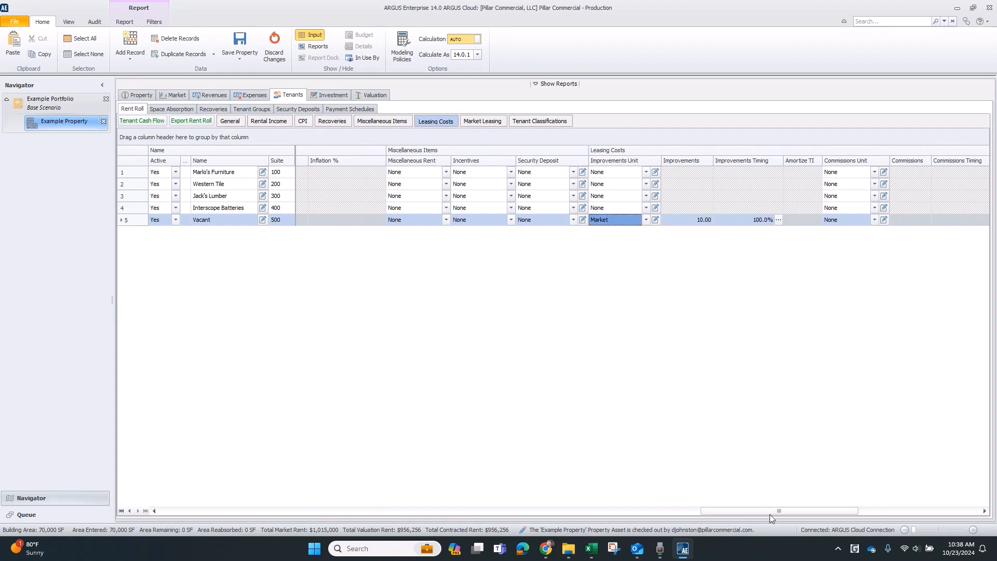
Set the Vacant suite's leasing commissions unit to Market.
drag(776, 509, 831, 505)
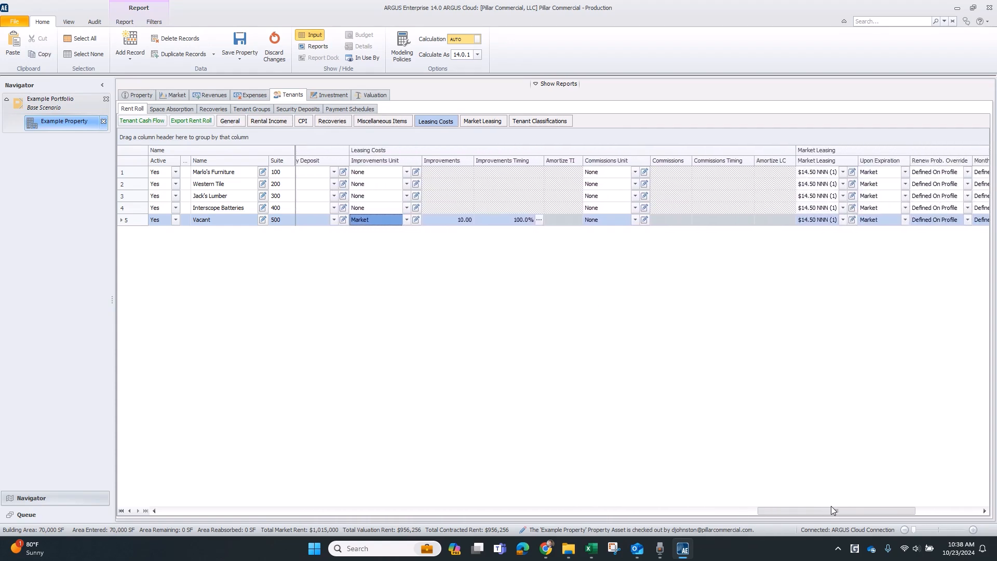
click(636, 221)
scroll(616, 275, down, 2)
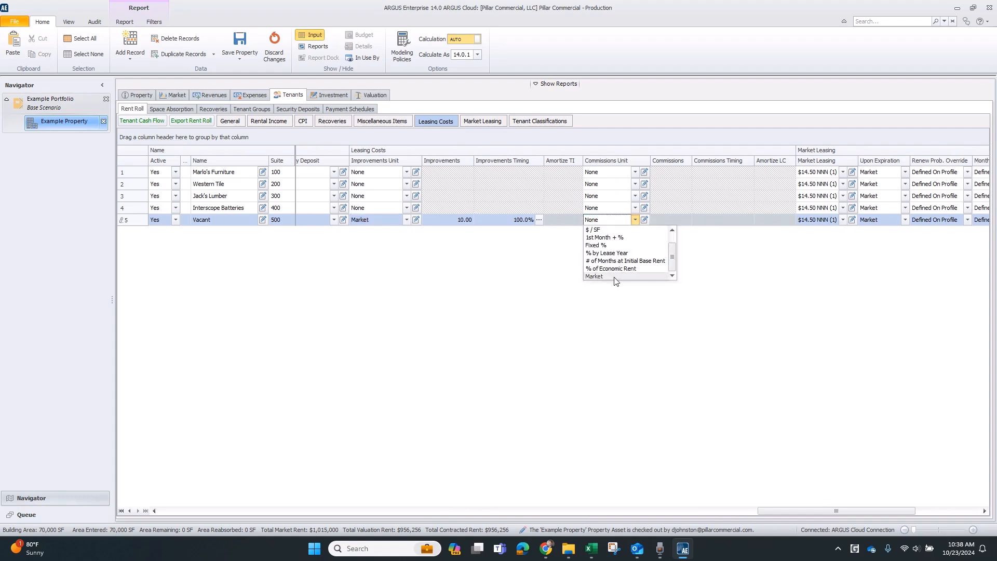
click(602, 276)
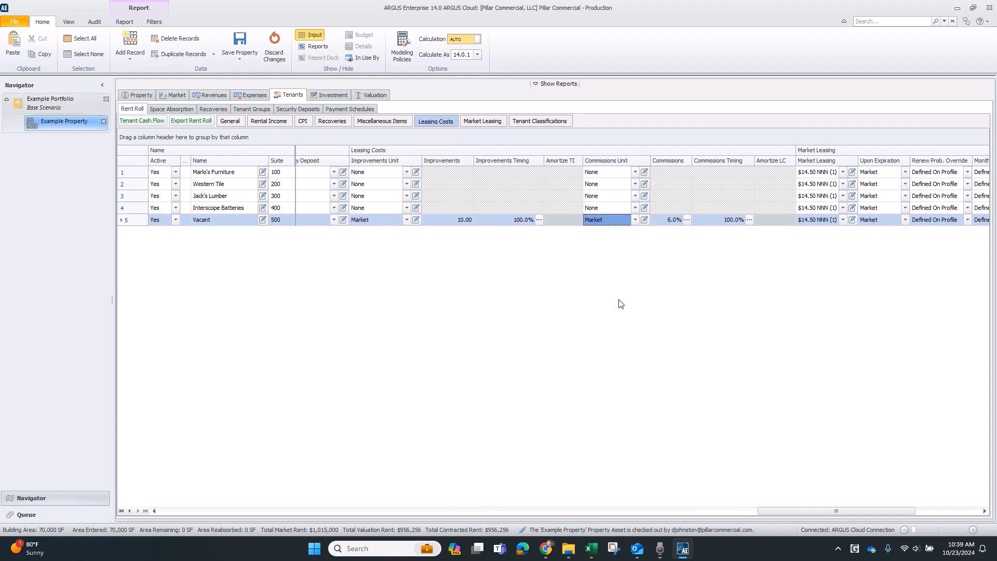
Set the market General Inflation Rate to 3% starting Dec 2026.
drag(785, 509, 178, 464)
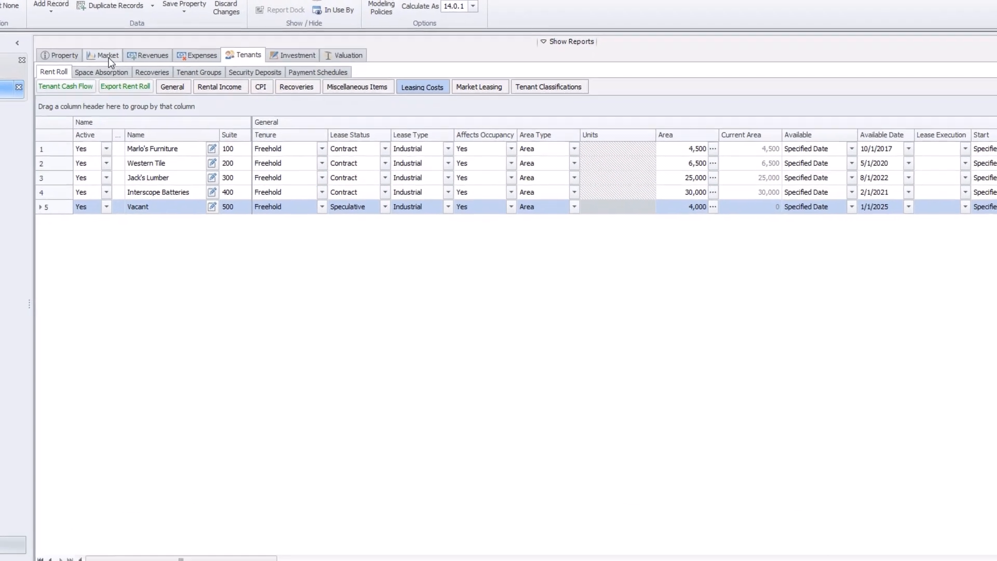
click(174, 95)
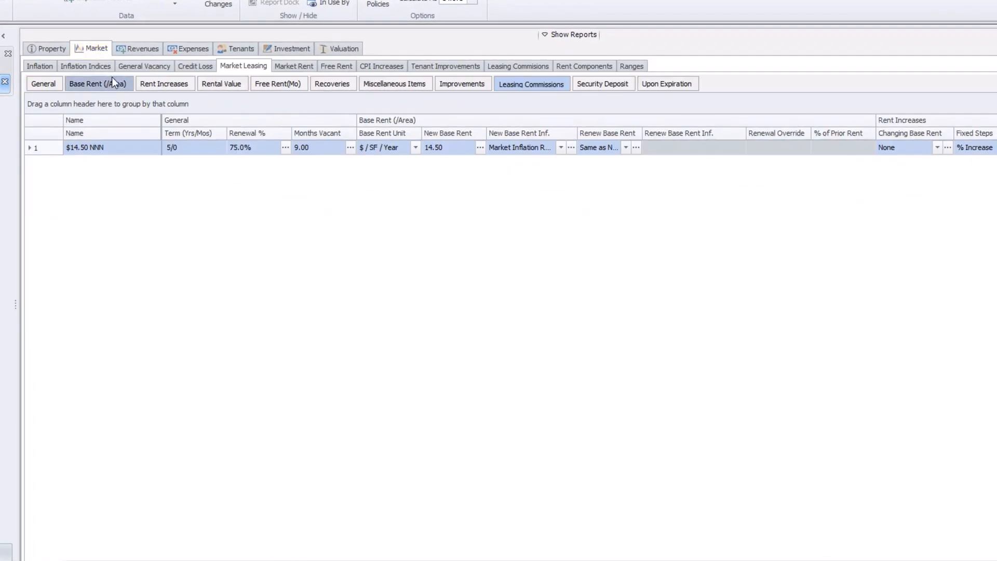
click(40, 66)
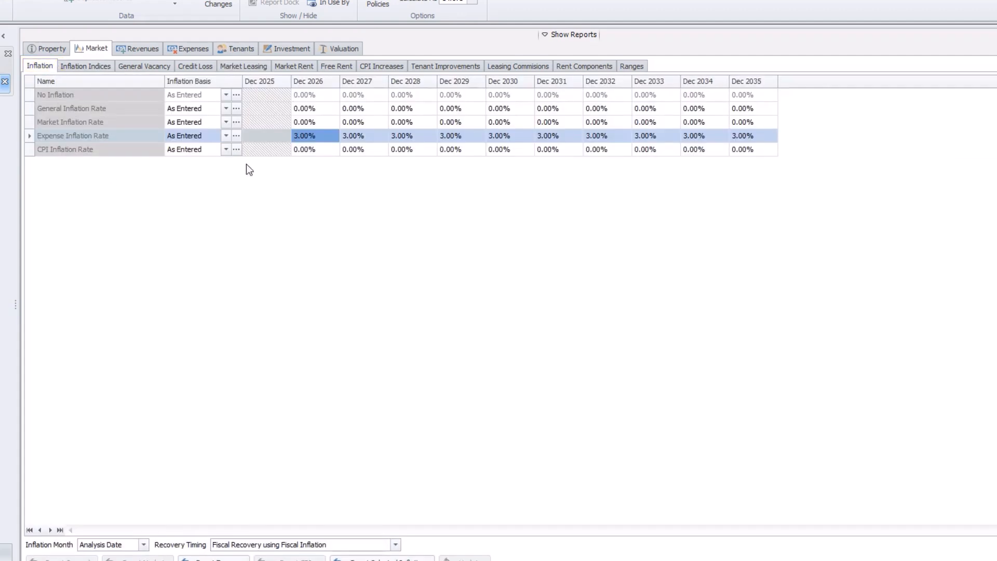
click(314, 109)
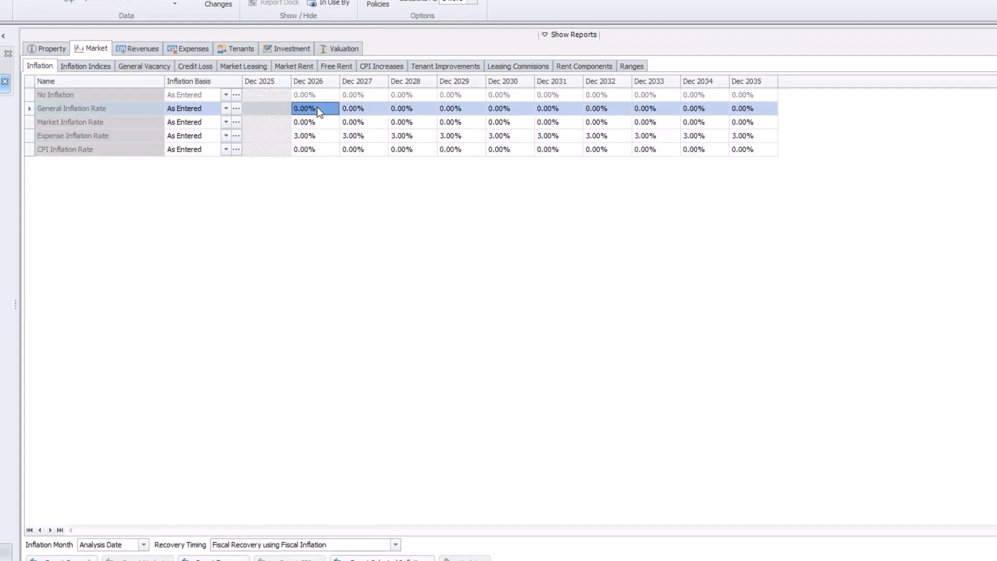
text(3)
key(Return)
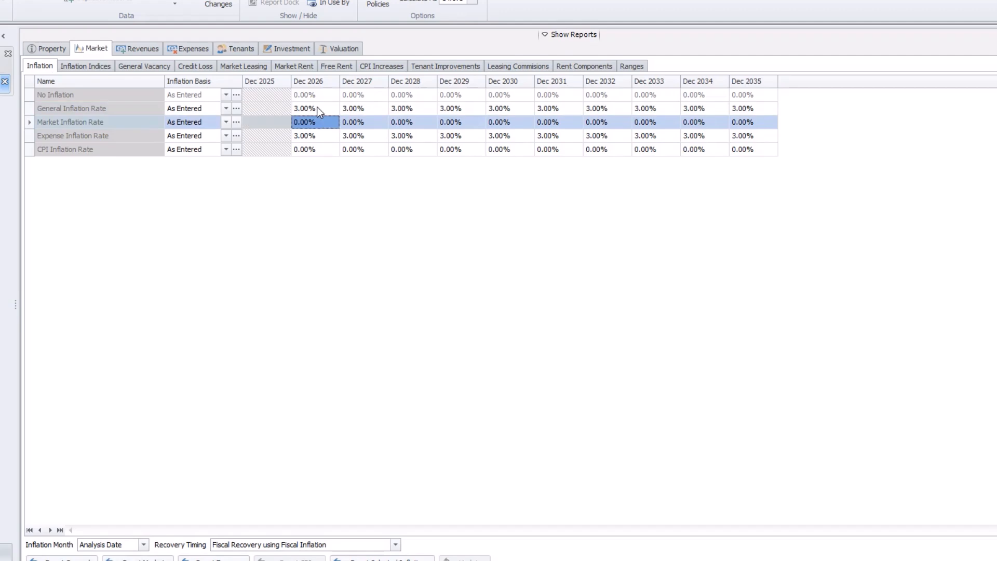
Set the Market Inflation Rate to 3% starting Dec 2026.
text(3)
key(Return)
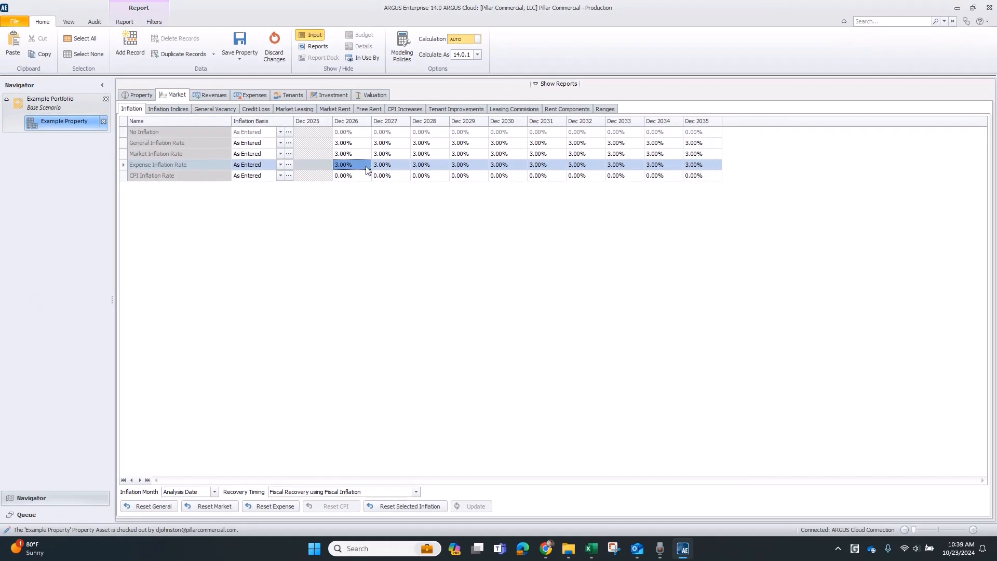
Review the annual cash flow in the Property Reports.
click(320, 37)
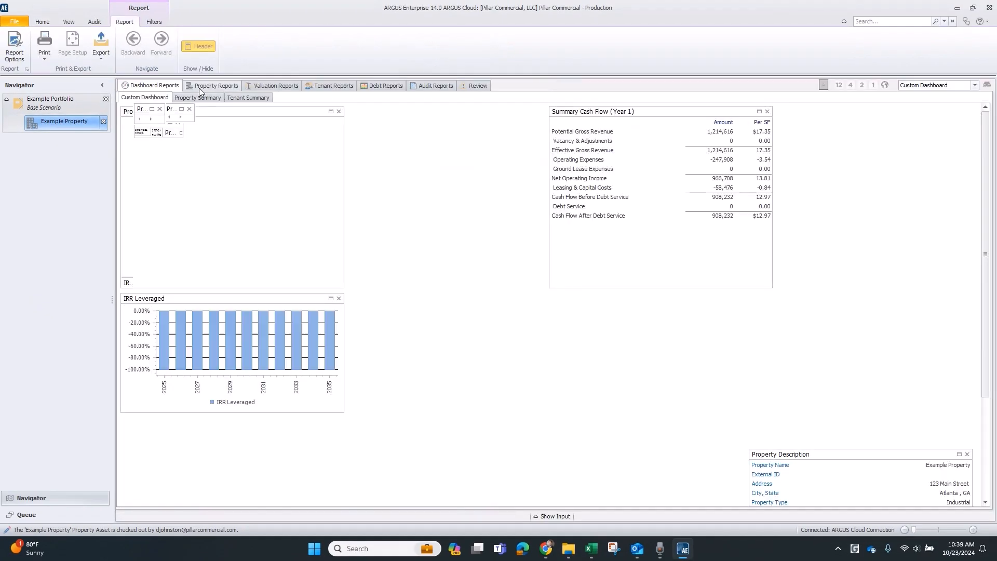
click(199, 86)
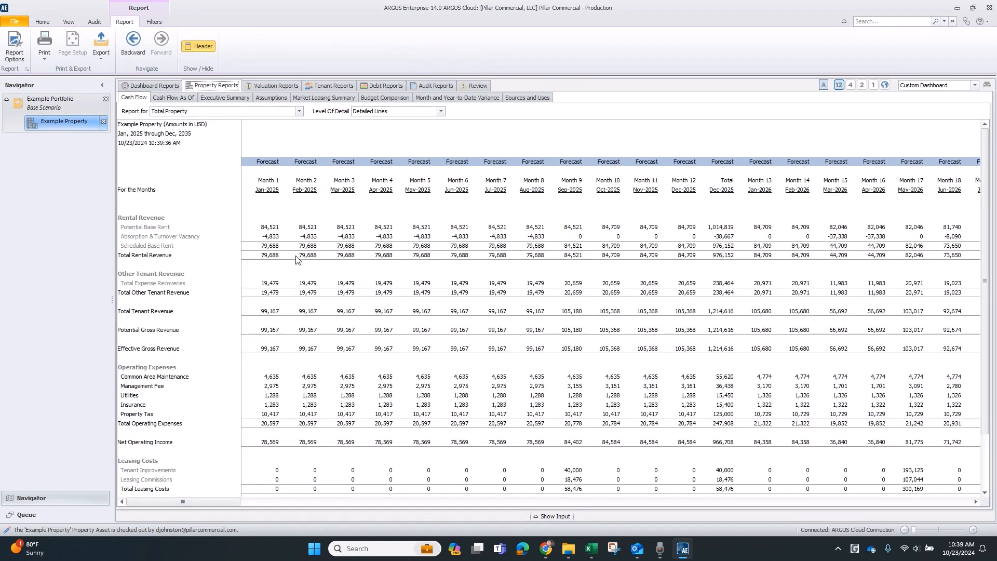
click(873, 84)
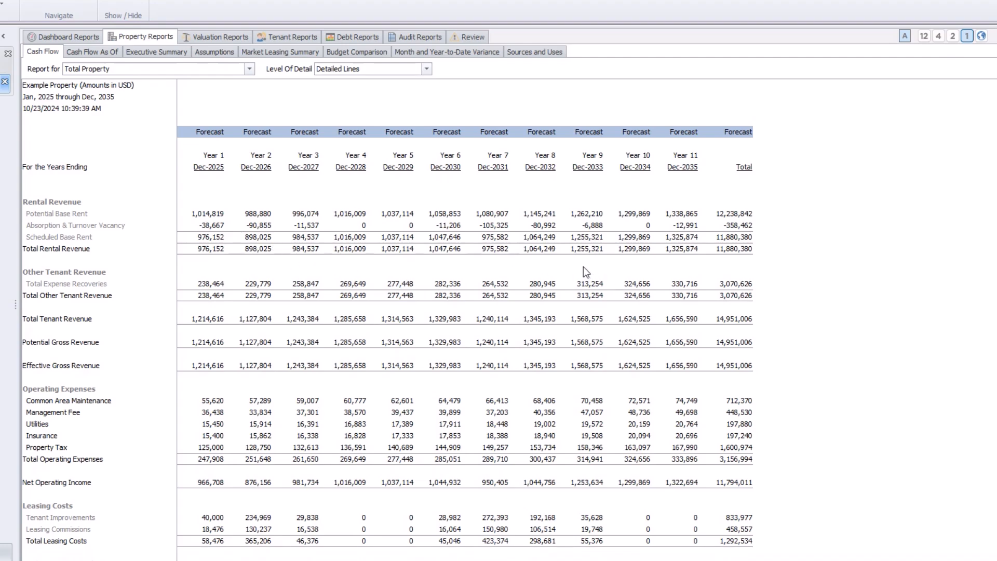
scroll(584, 267, down, 2)
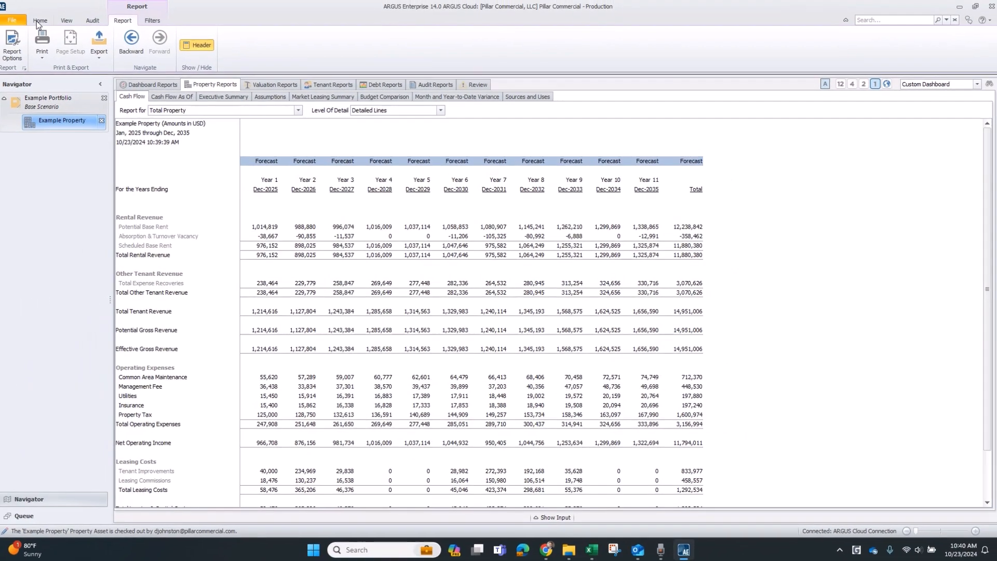
Add a capital expense record named Capital Reserve.
click(311, 45)
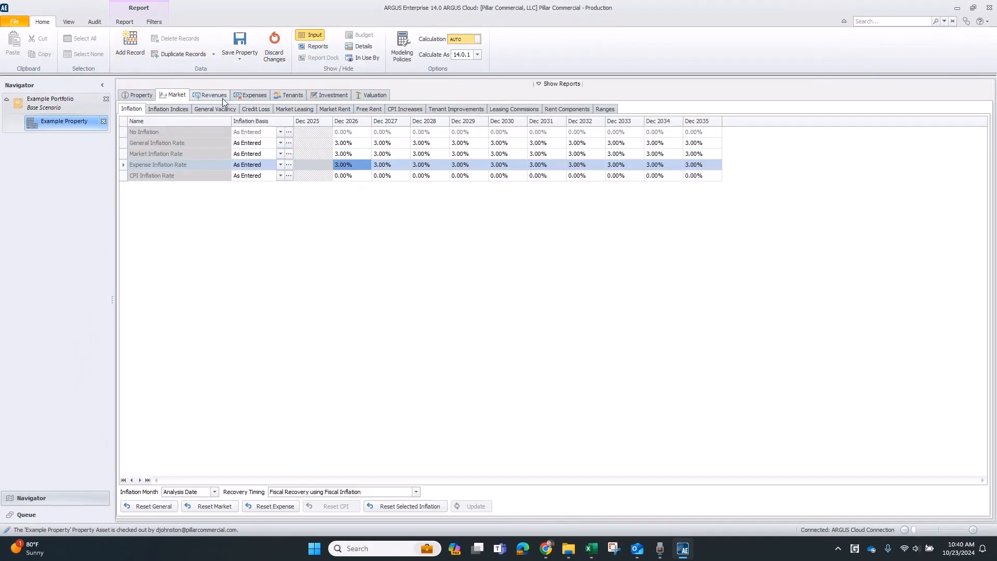
click(242, 97)
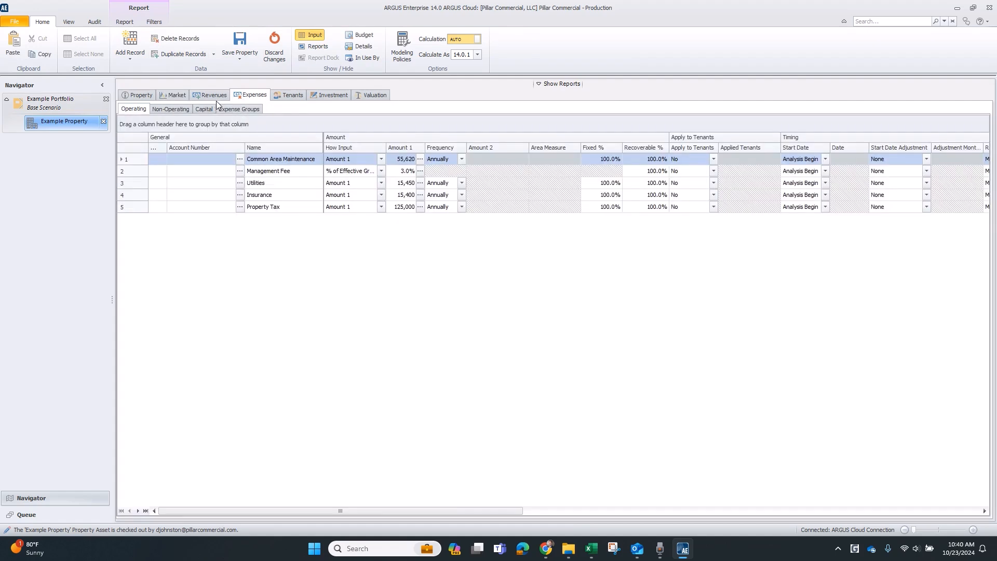
click(210, 110)
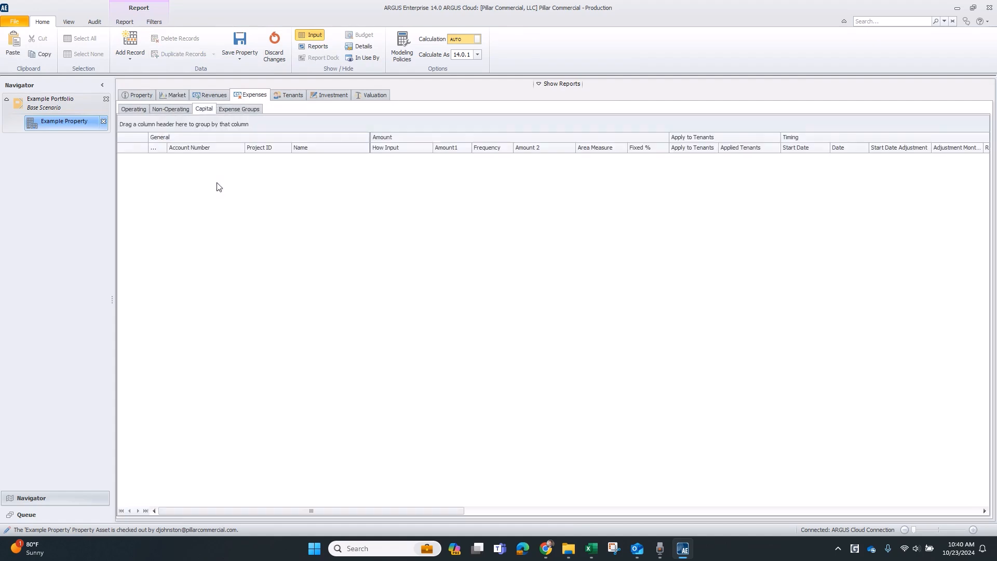
click(129, 42)
click(325, 159)
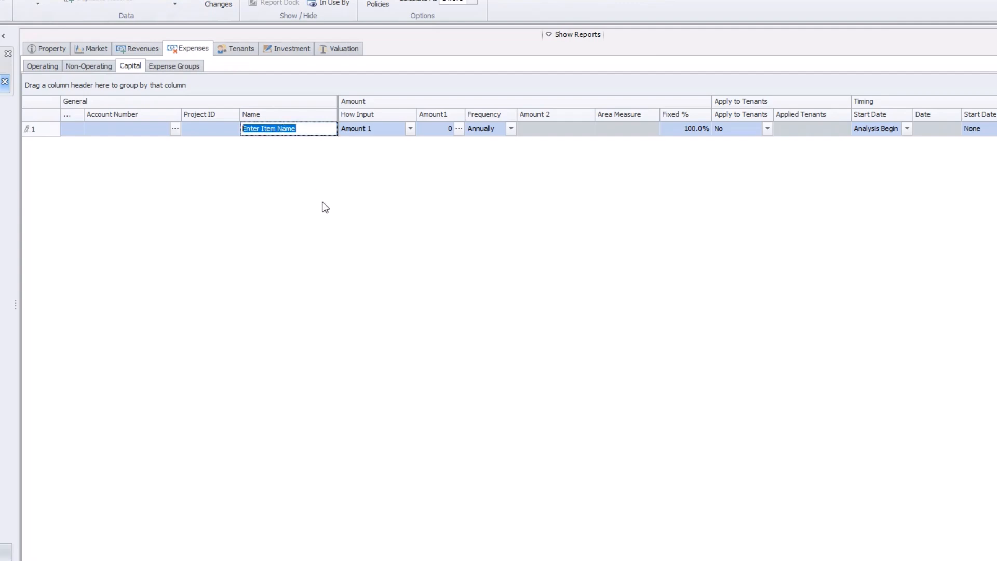
text(Capital)
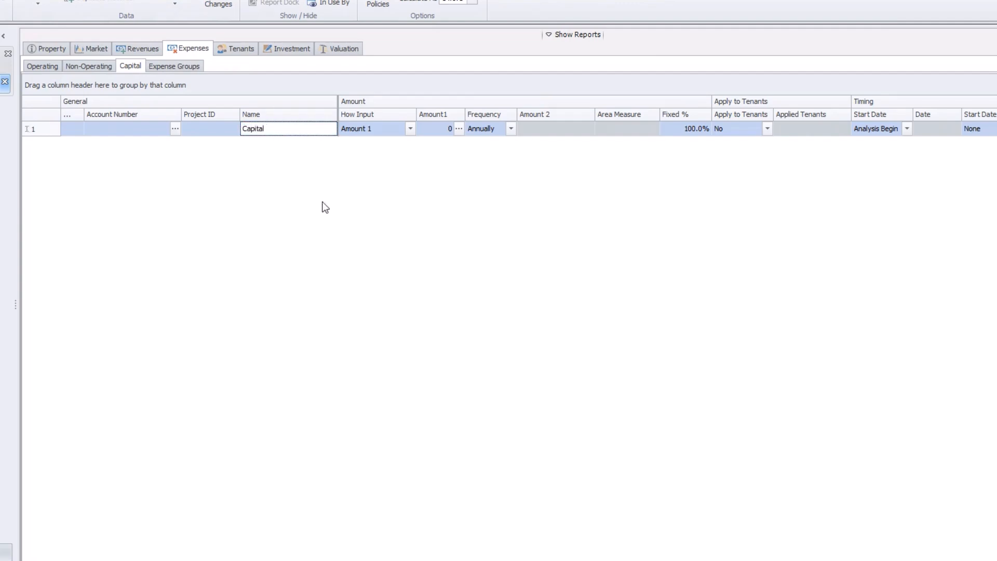
text( Reserve)
key(Tab)
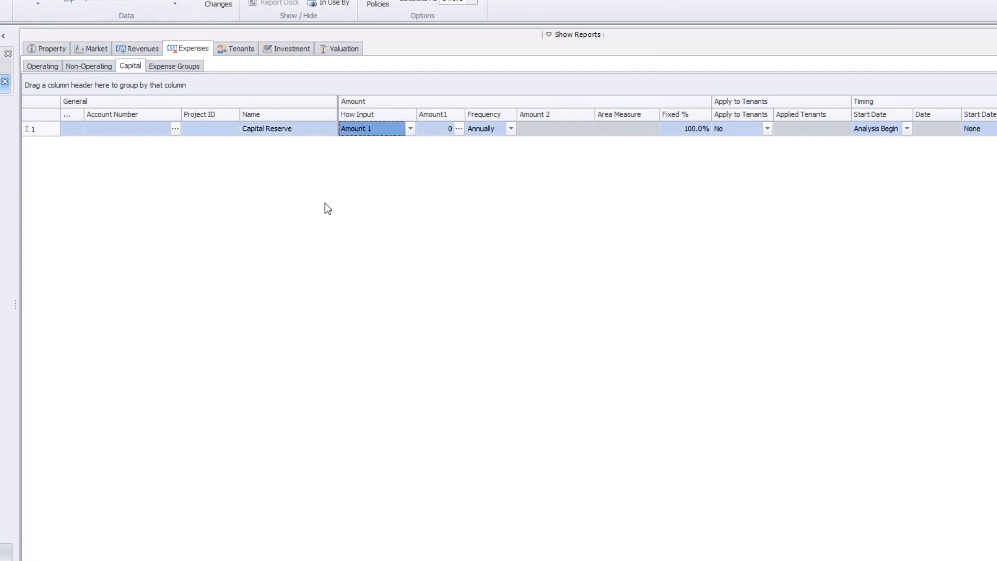
Set the Capital Reserve to $ / Rentable Area at 0.10.
click(410, 128)
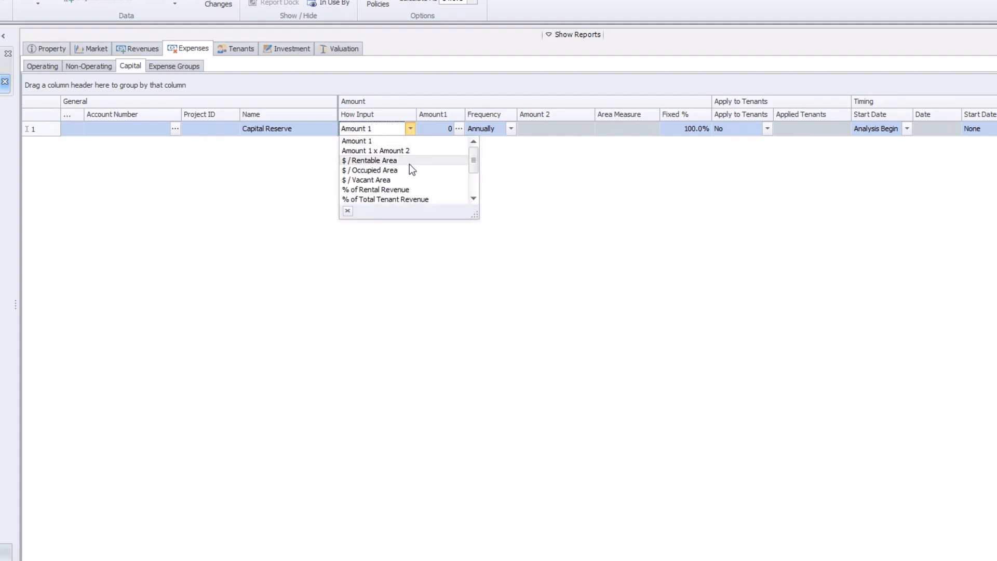
key(Escape)
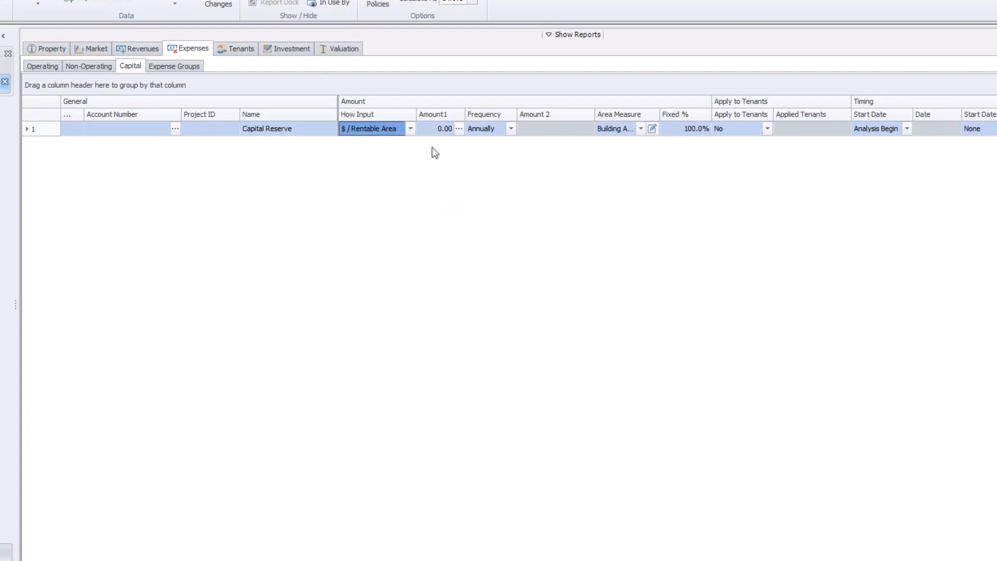
click(445, 132)
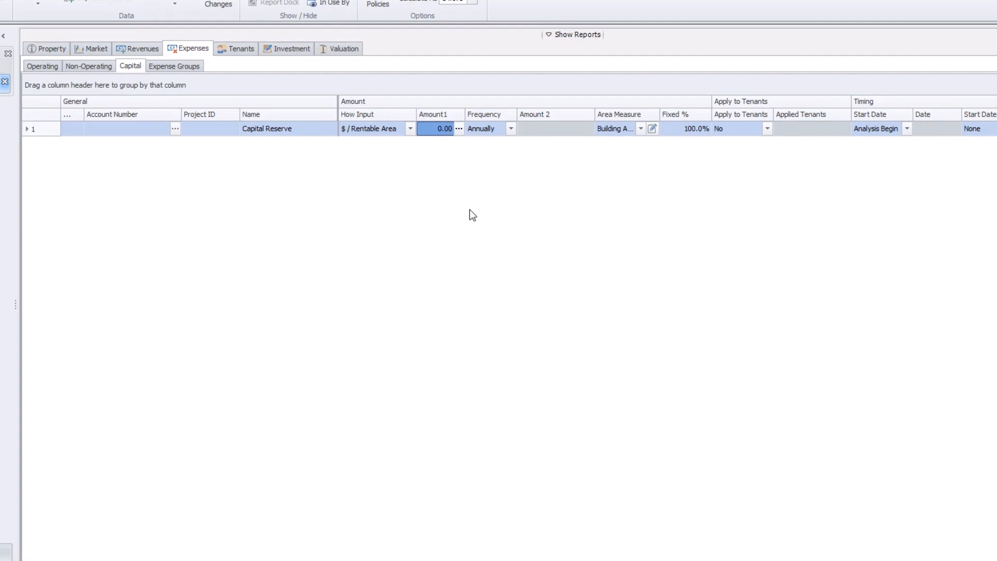
text(0.1)
key(Tab)
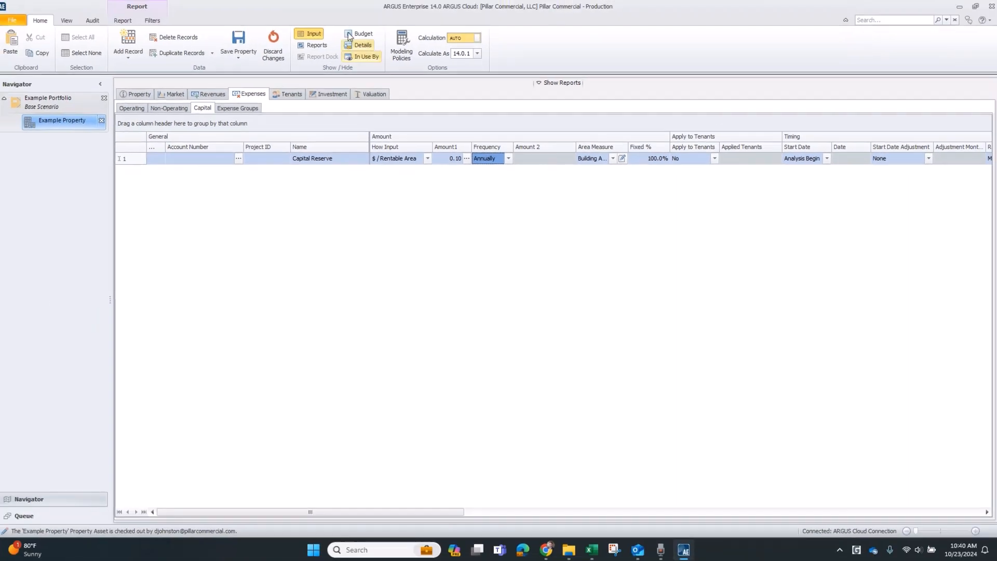
Export the cash flow report to Microsoft Excel.
click(309, 35)
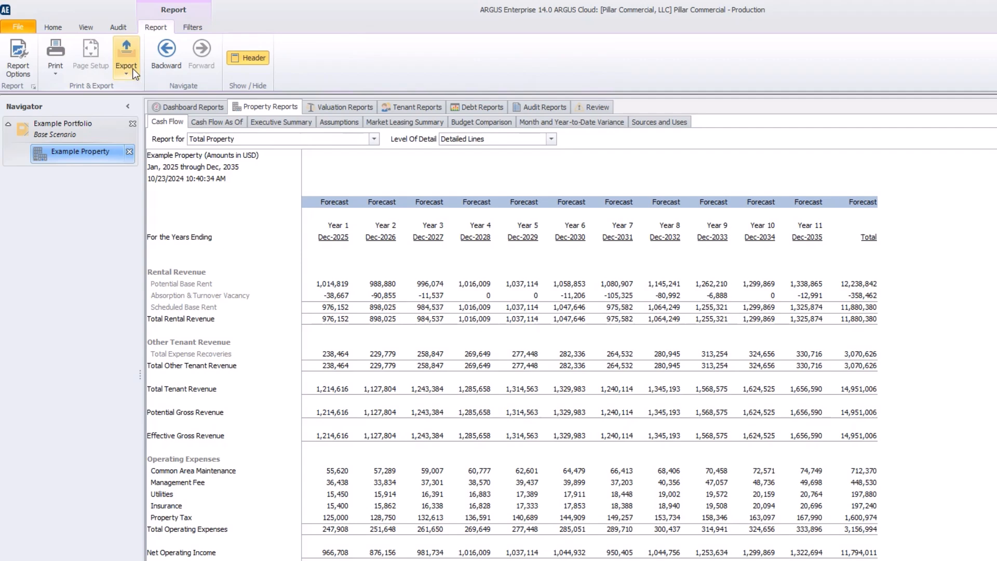
click(102, 52)
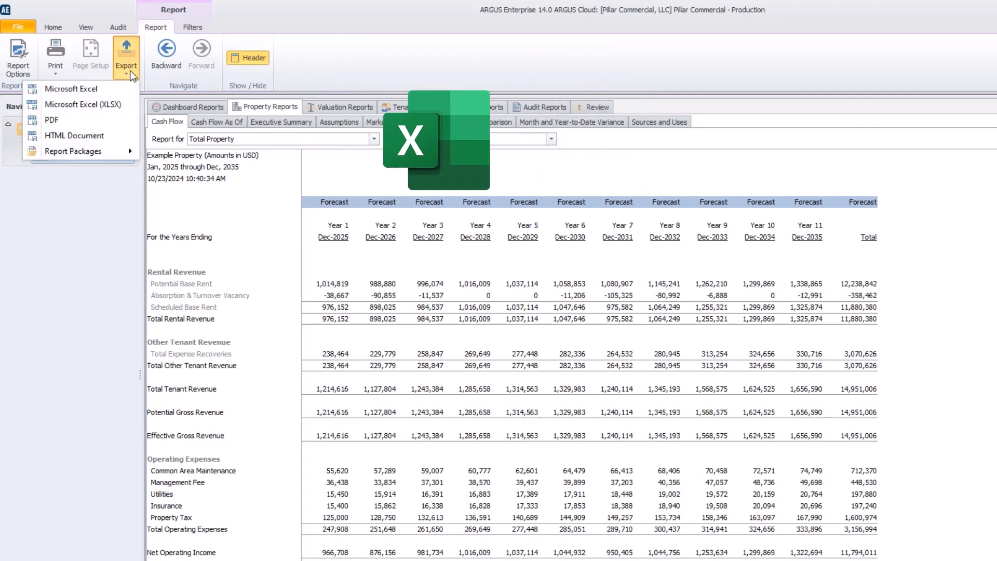
click(114, 91)
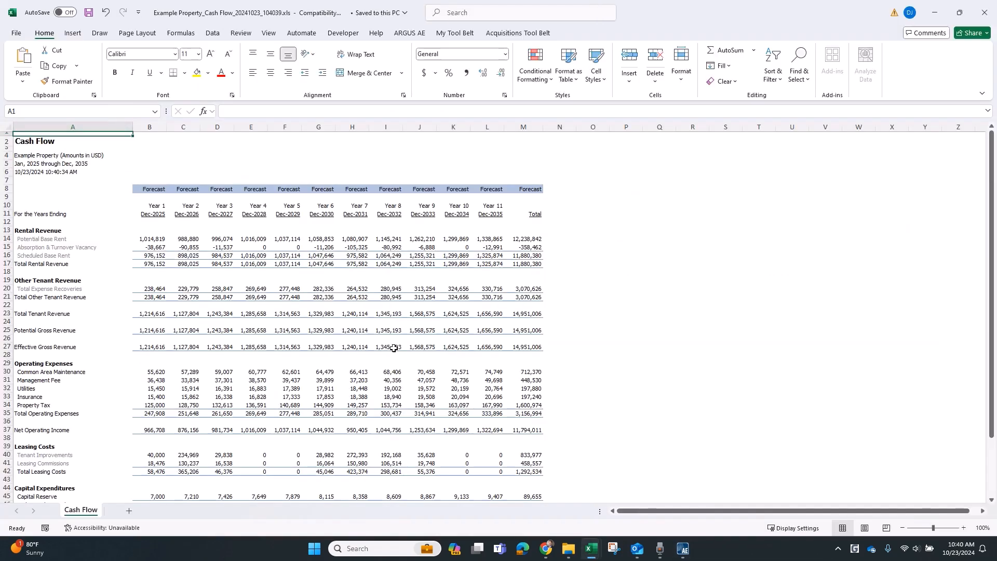
Review the exported cash flow in Excel, including the capital expenditures section.
scroll(394, 348, down, 4)
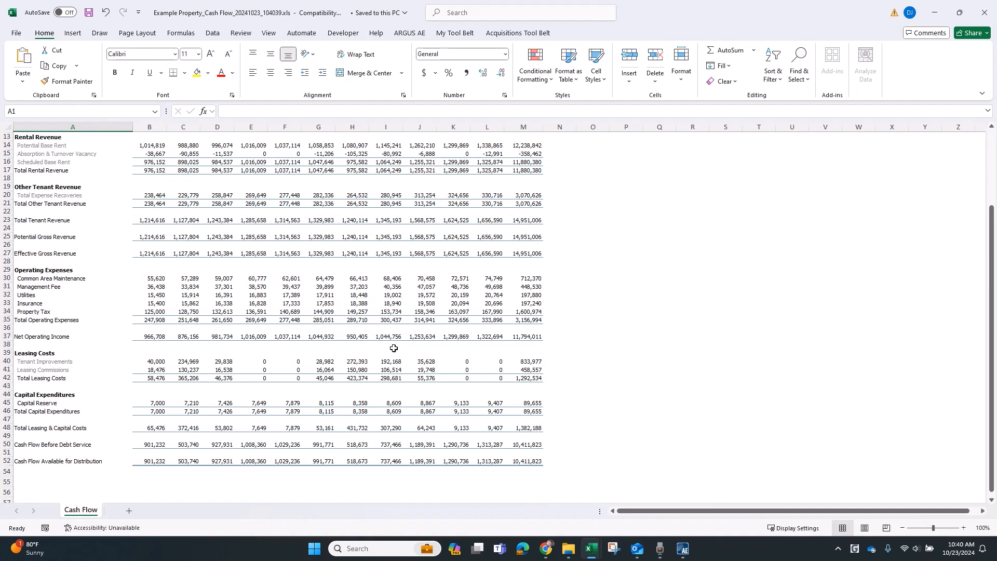
scroll(394, 348, up, 3)
scroll(393, 348, up, 1)
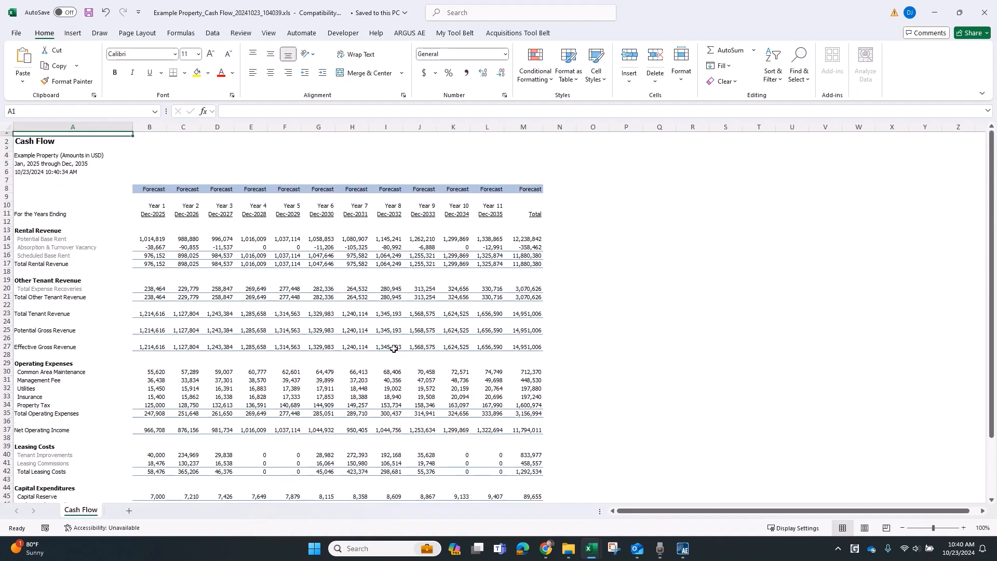
scroll(394, 349, down, 2)
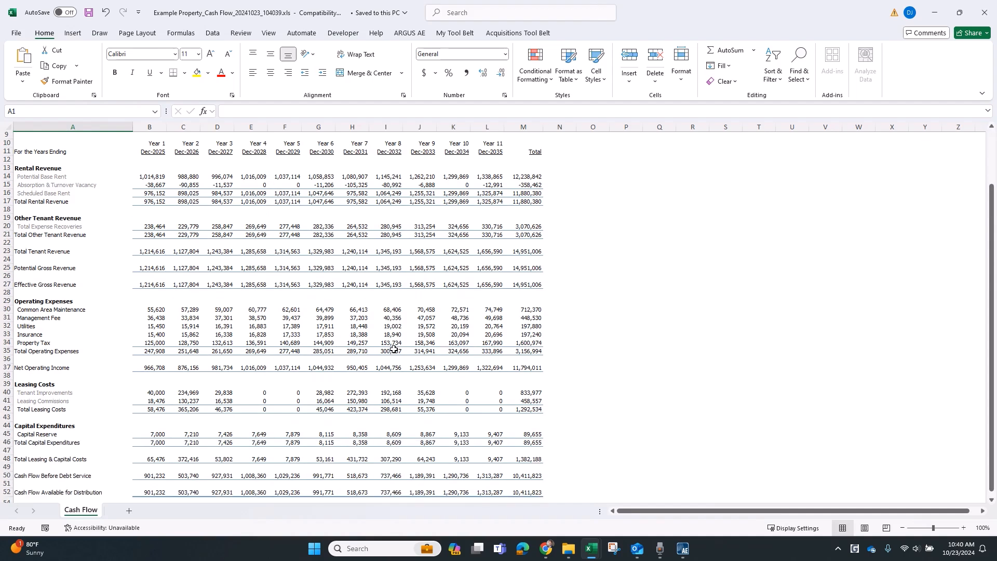
scroll(394, 349, down, 1)
scroll(393, 349, up, 3)
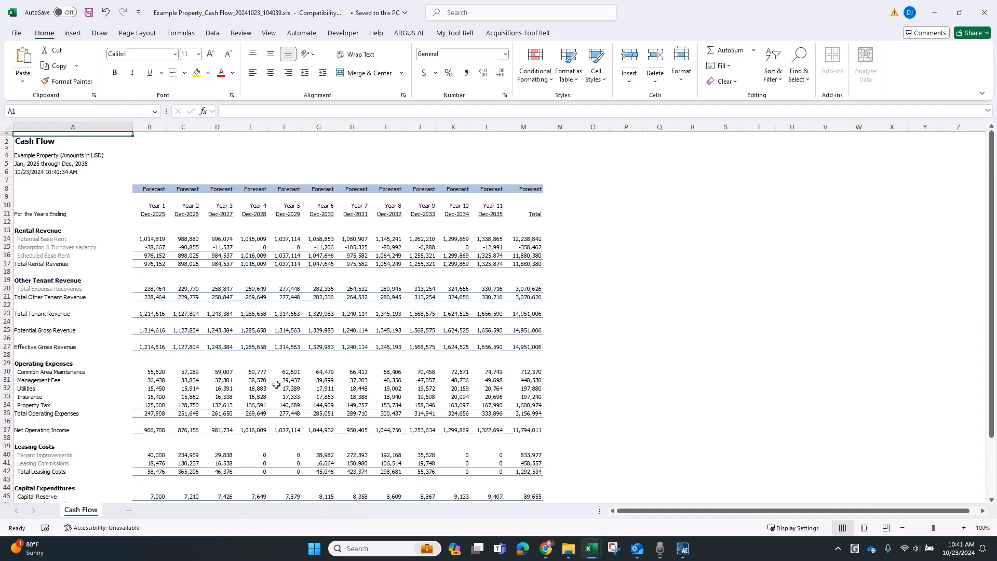
scroll(275, 385, down, 4)
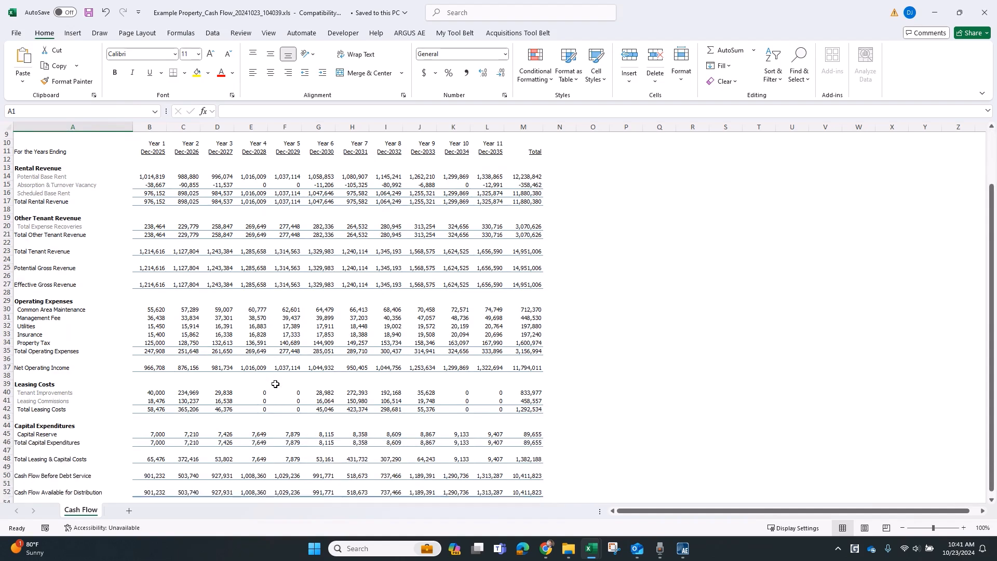
scroll(275, 384, up, 4)
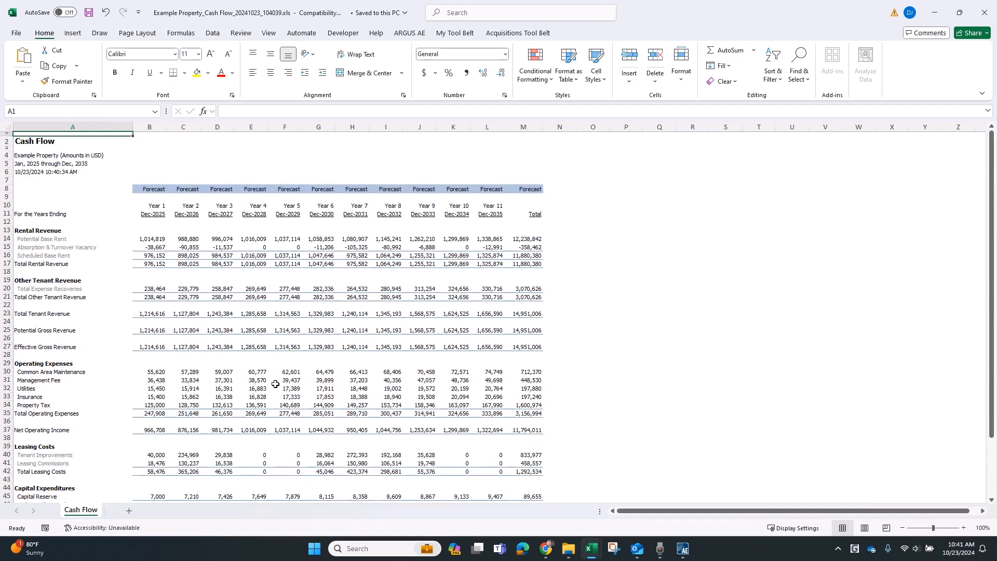